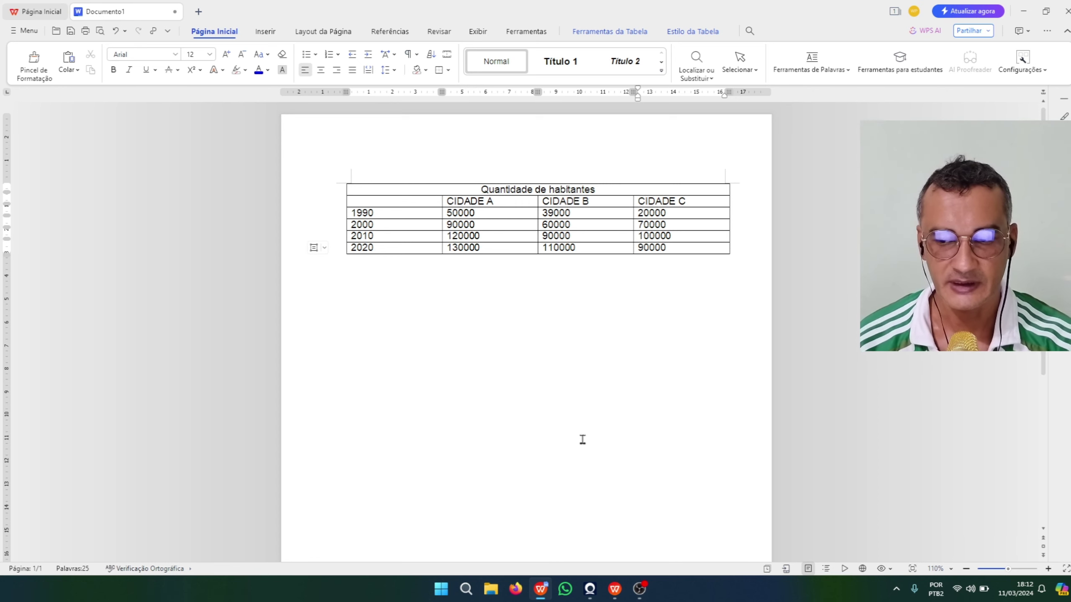
Examine the Quantidade de habitantes table, including its 1990 row across the three cities
{"action": "scroll", "coordinate": [582, 438], "scroll_direction": "up", "scroll_amount": 1}
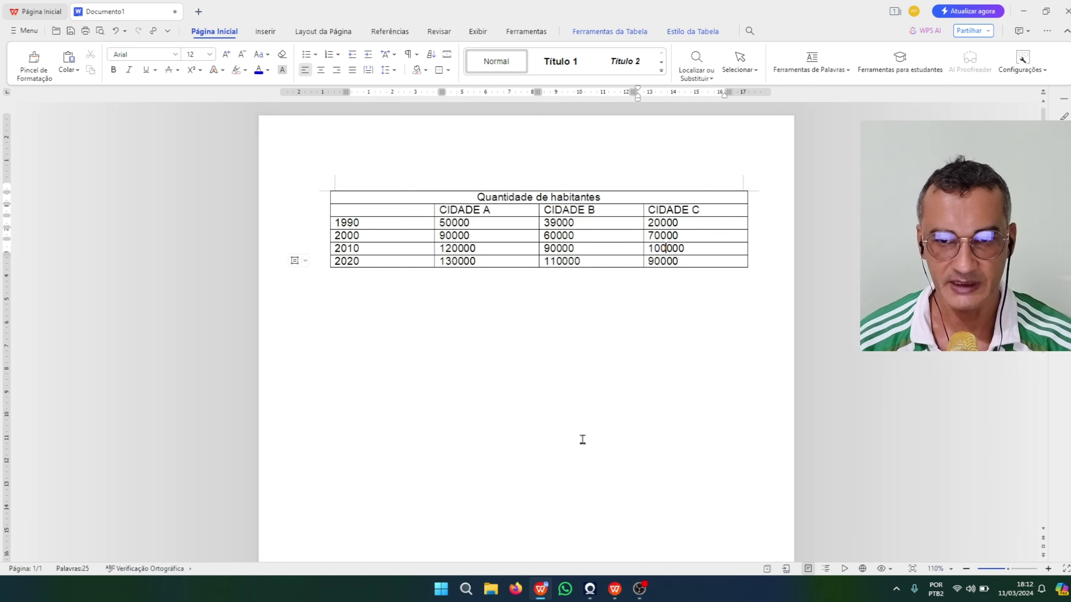
{"action": "scroll", "coordinate": [602, 372], "scroll_direction": "up", "scroll_amount": 1}
{"action": "scroll", "coordinate": [602, 373], "scroll_direction": "up", "scroll_amount": 1}
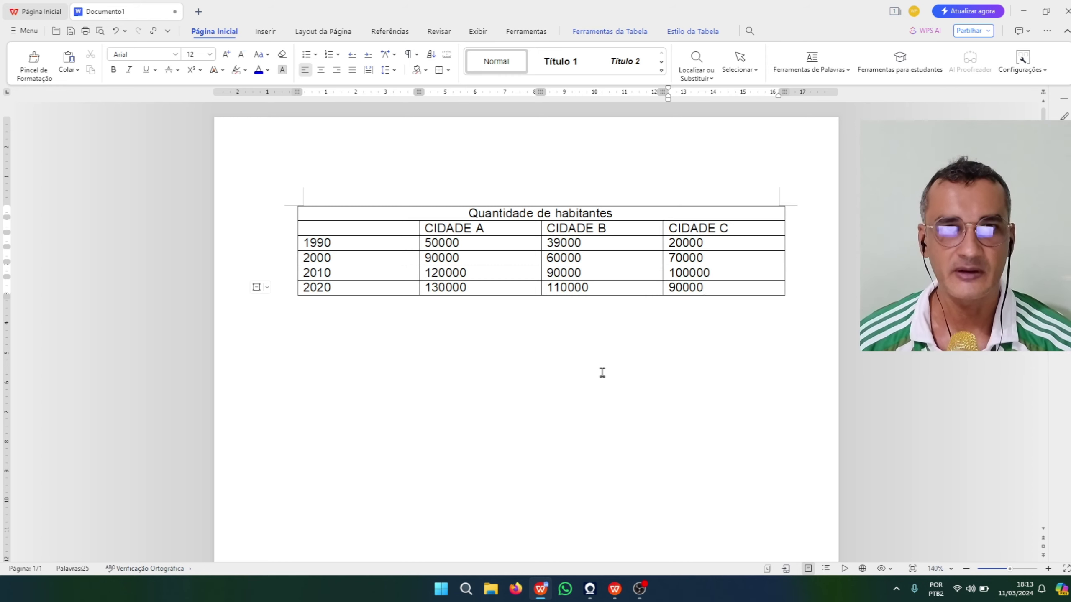
{"action": "scroll", "coordinate": [602, 373], "scroll_direction": "down", "scroll_amount": 1}
{"action": "left_click", "coordinate": [714, 270]}
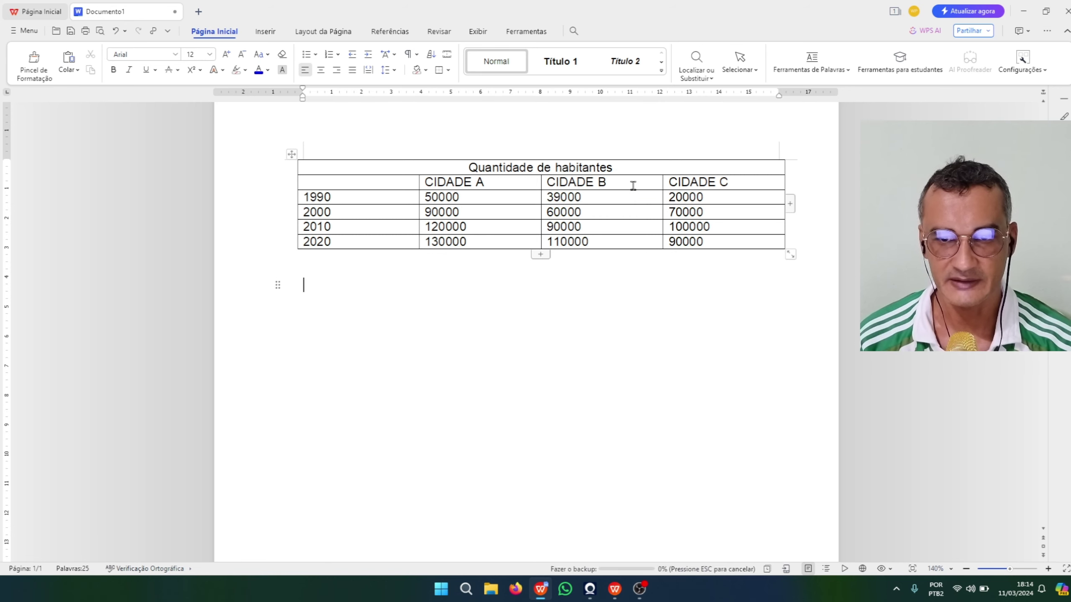
{"action": "left_click", "coordinate": [449, 200]}
{"action": "left_click_drag", "start_coordinate": [384, 198], "coordinate": [691, 198]}
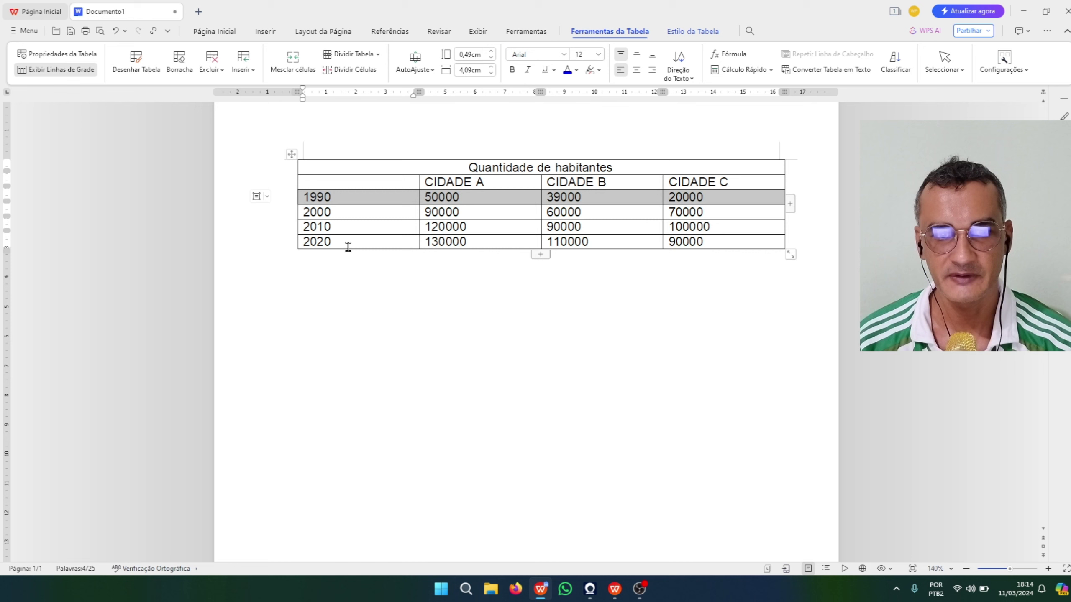
{"action": "left_click", "coordinate": [364, 255]}
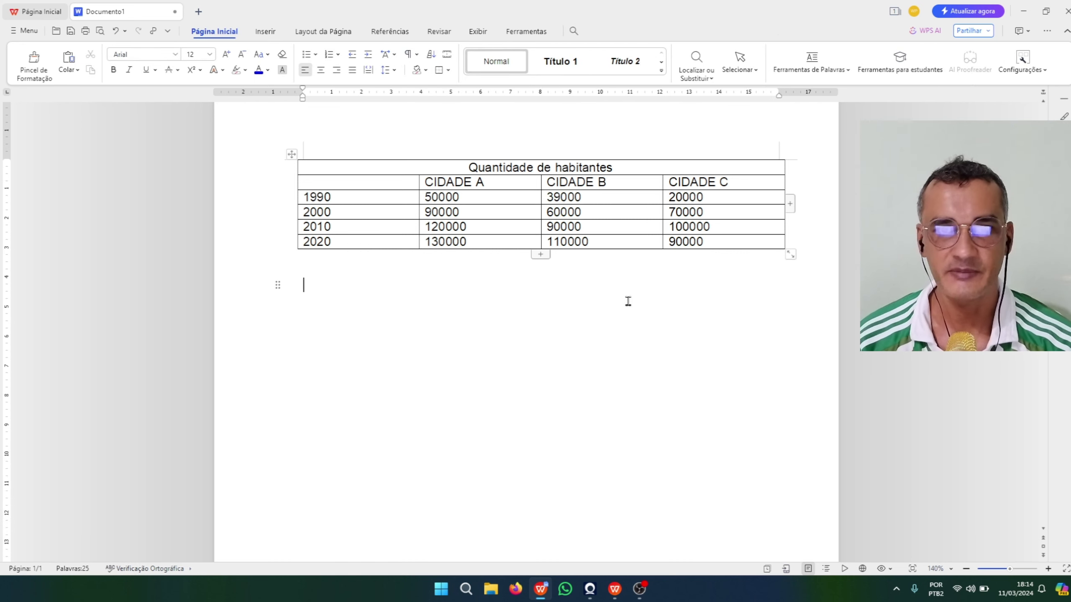
Open the chart gallery and examine the Linha, Pizza, Barra and Coluna chart types
{"action": "left_click", "coordinate": [266, 32]}
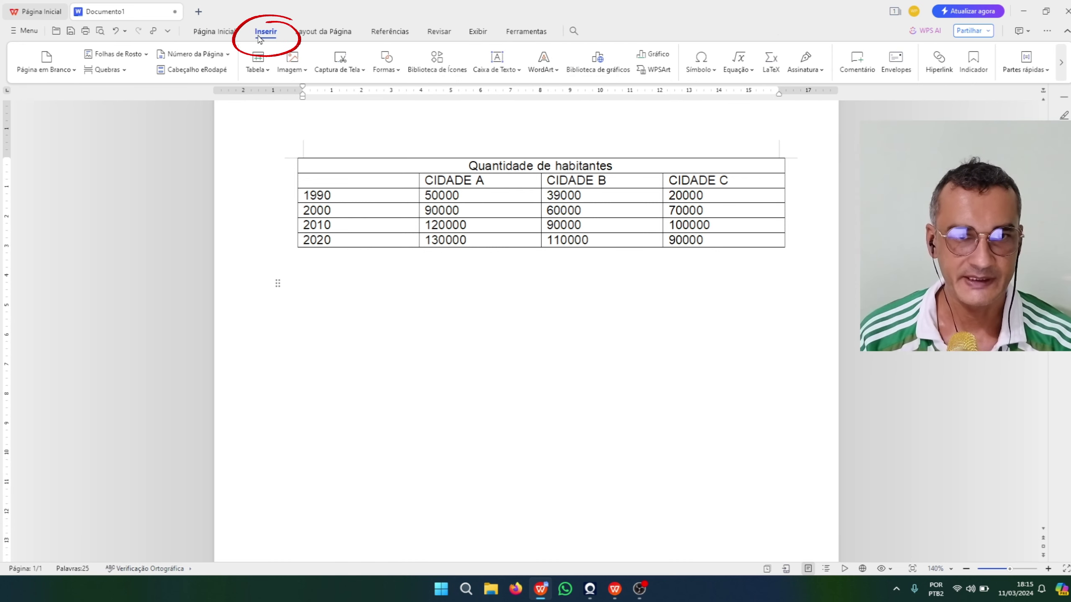
{"action": "left_click", "coordinate": [652, 54]}
{"action": "mouse_move", "coordinate": [682, 323]}
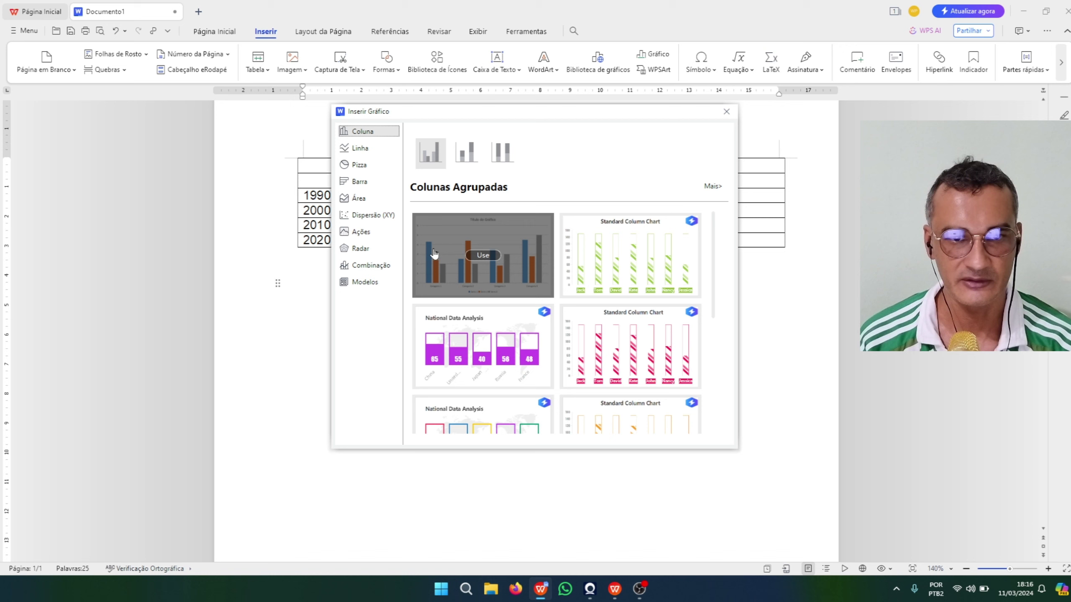
{"action": "left_click", "coordinate": [360, 149]}
{"action": "mouse_move", "coordinate": [456, 257]}
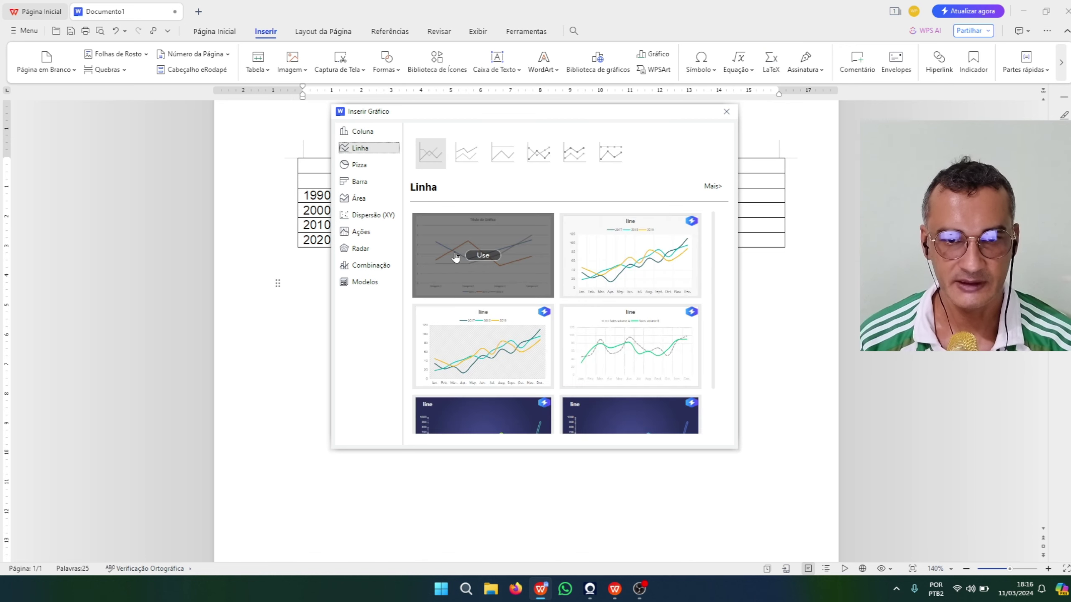
{"action": "left_click", "coordinate": [345, 164]}
{"action": "left_click", "coordinate": [352, 181]}
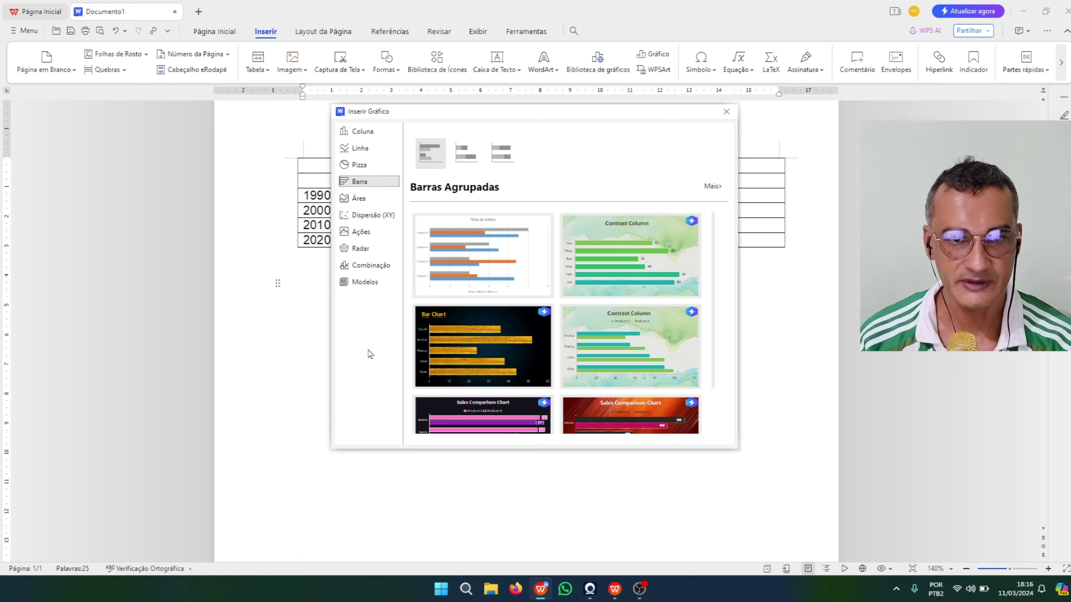
{"action": "left_click", "coordinate": [373, 134]}
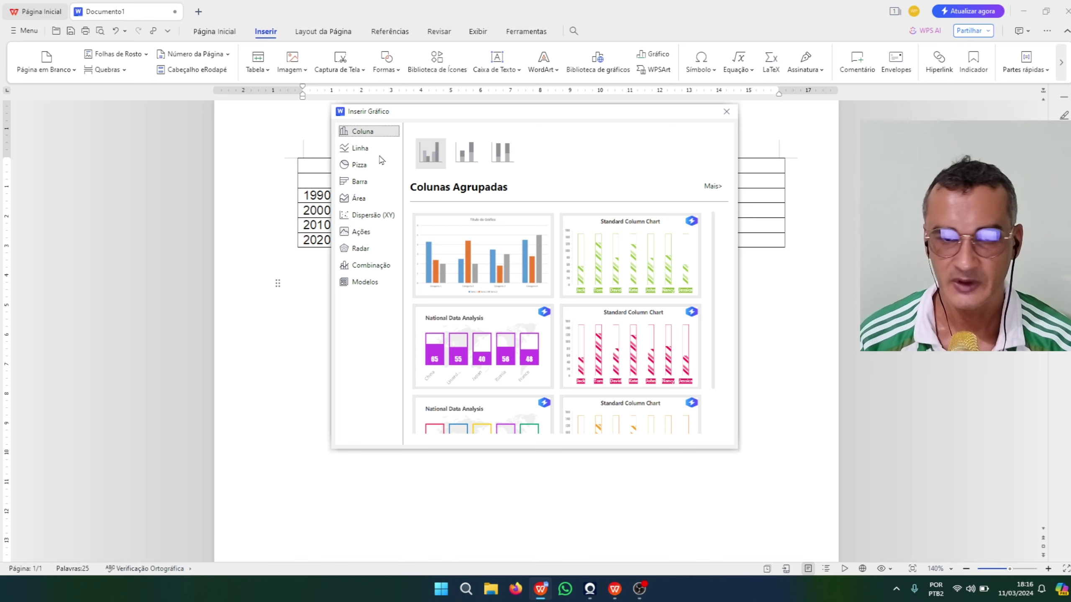
{"action": "mouse_move", "coordinate": [449, 250]}
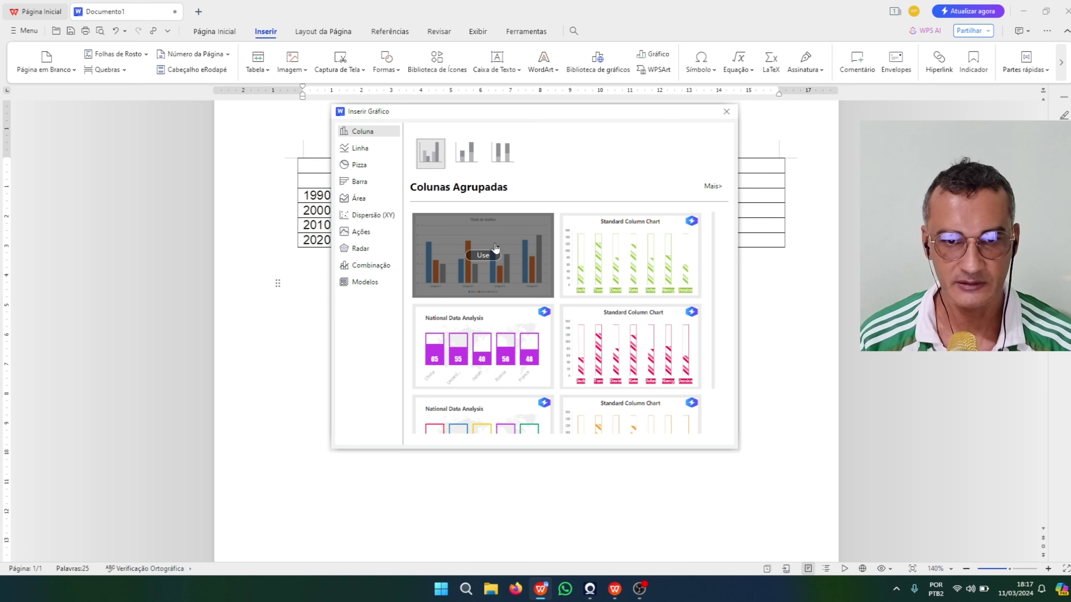
{"action": "left_click", "coordinate": [484, 254]}
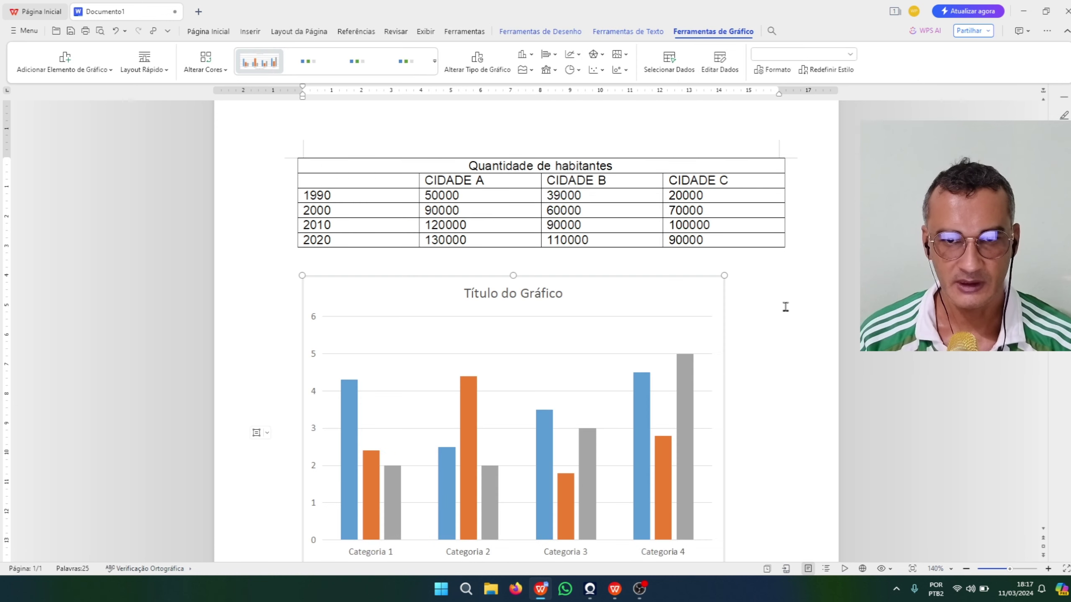
{"action": "scroll", "coordinate": [511, 321], "scroll_direction": "down", "scroll_amount": 3}
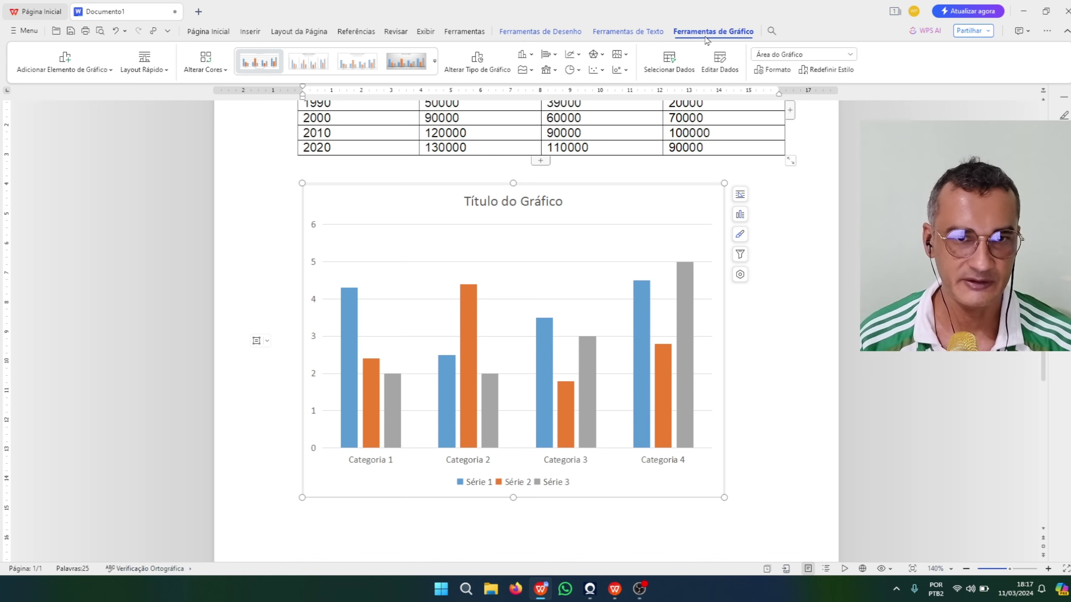
{"action": "left_click", "coordinate": [768, 396]}
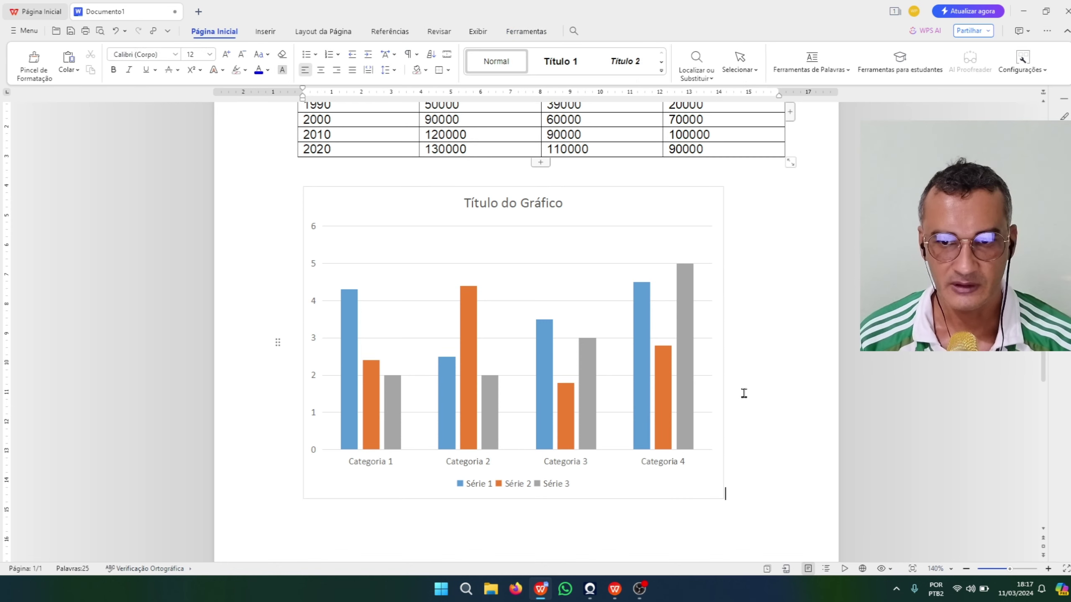
{"action": "left_click", "coordinate": [115, 31]}
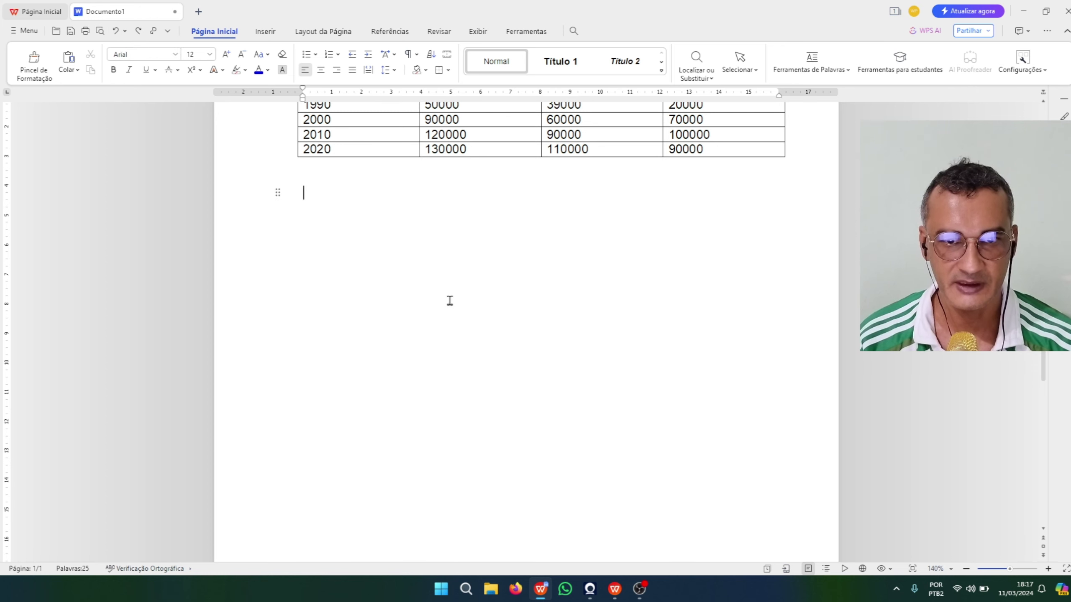
Insert a basic clustered column chart (Colunas Agrupadas) below the Quantidade de habitantes table
{"action": "scroll", "coordinate": [445, 308], "scroll_direction": "up", "scroll_amount": 2}
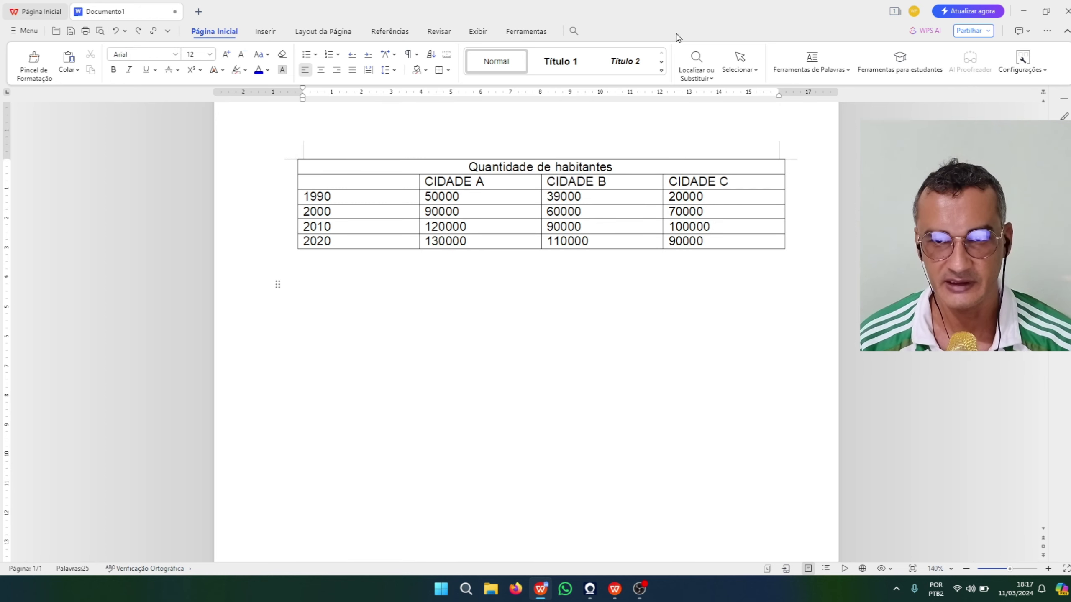
{"action": "left_click", "coordinate": [265, 33]}
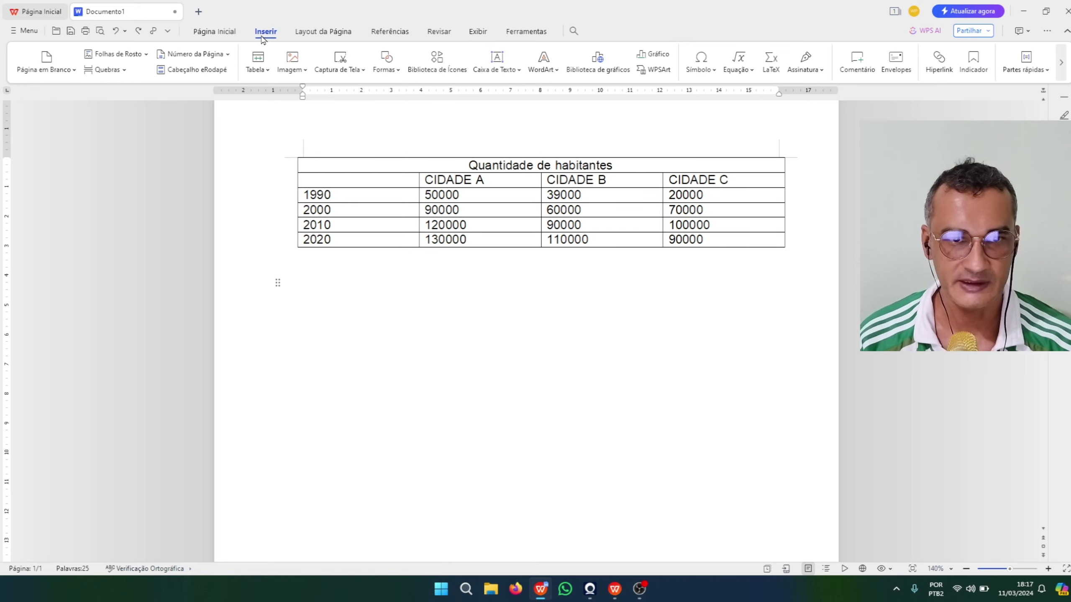
{"action": "left_click", "coordinate": [653, 54]}
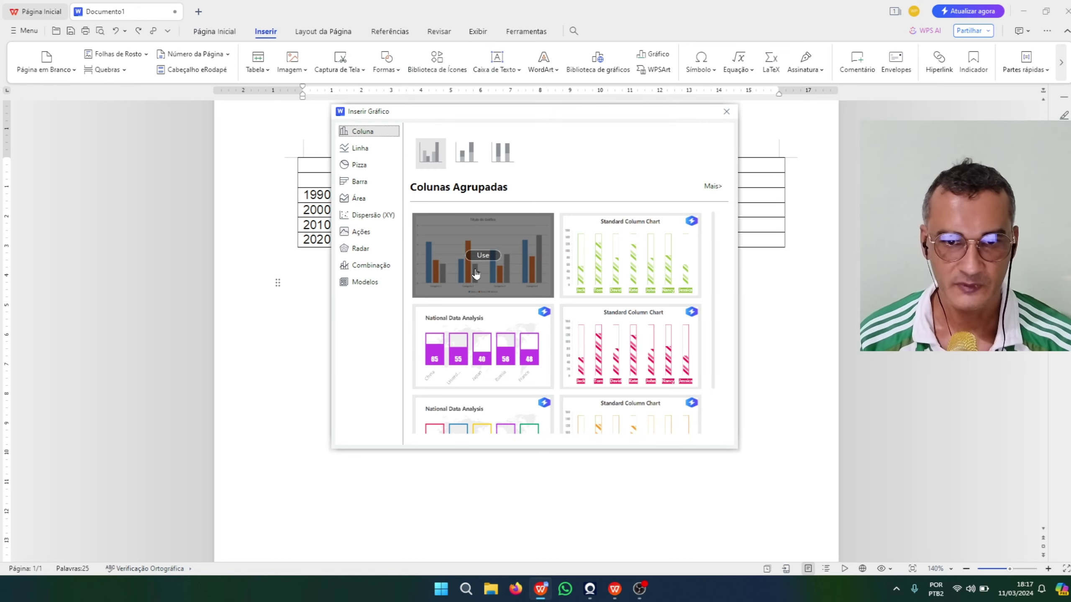
{"action": "left_click", "coordinate": [526, 263]}
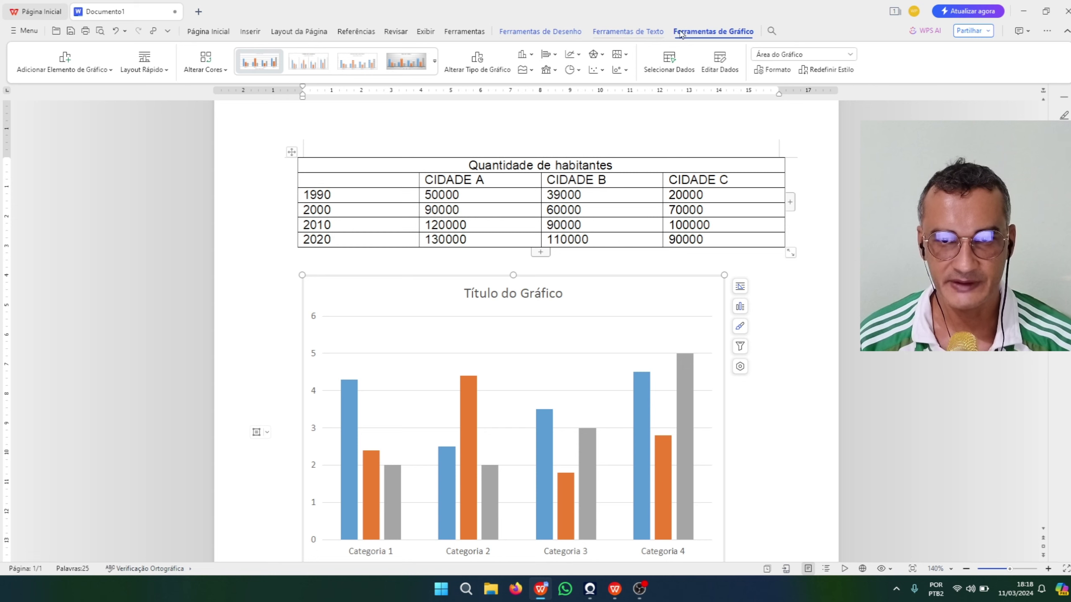
{"action": "left_click", "coordinate": [766, 428]}
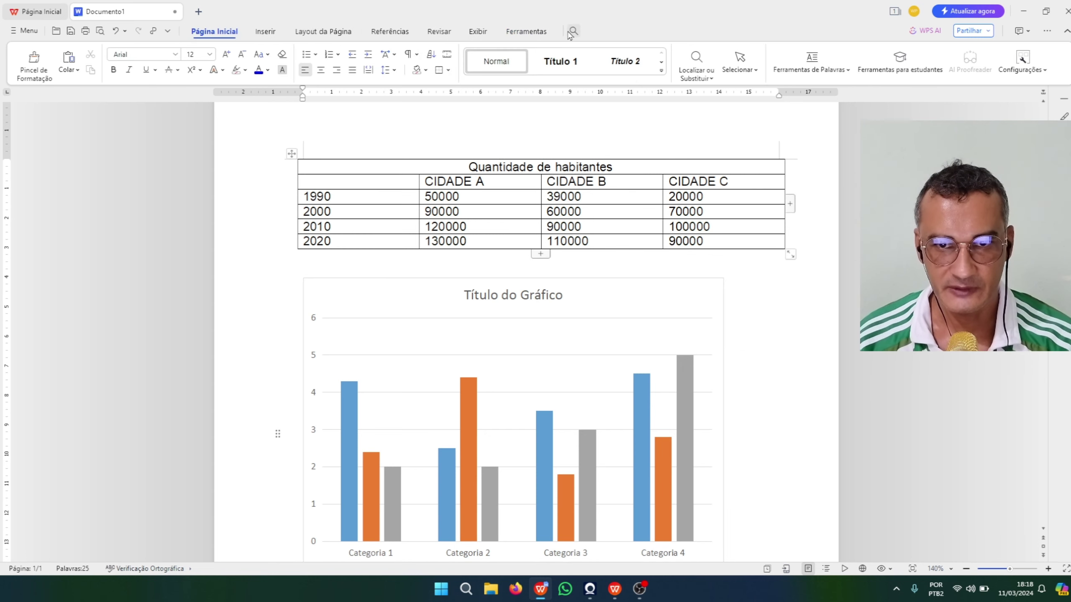
{"action": "left_click", "coordinate": [651, 301]}
{"action": "left_click", "coordinate": [627, 34]}
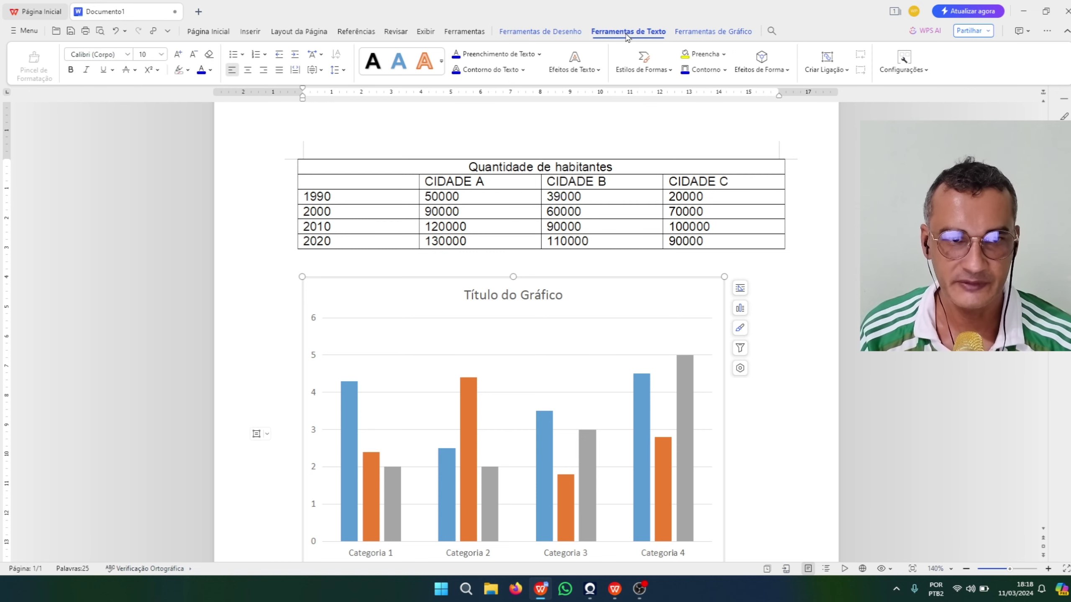
{"action": "left_click", "coordinate": [703, 34]}
{"action": "left_click", "coordinate": [628, 32]}
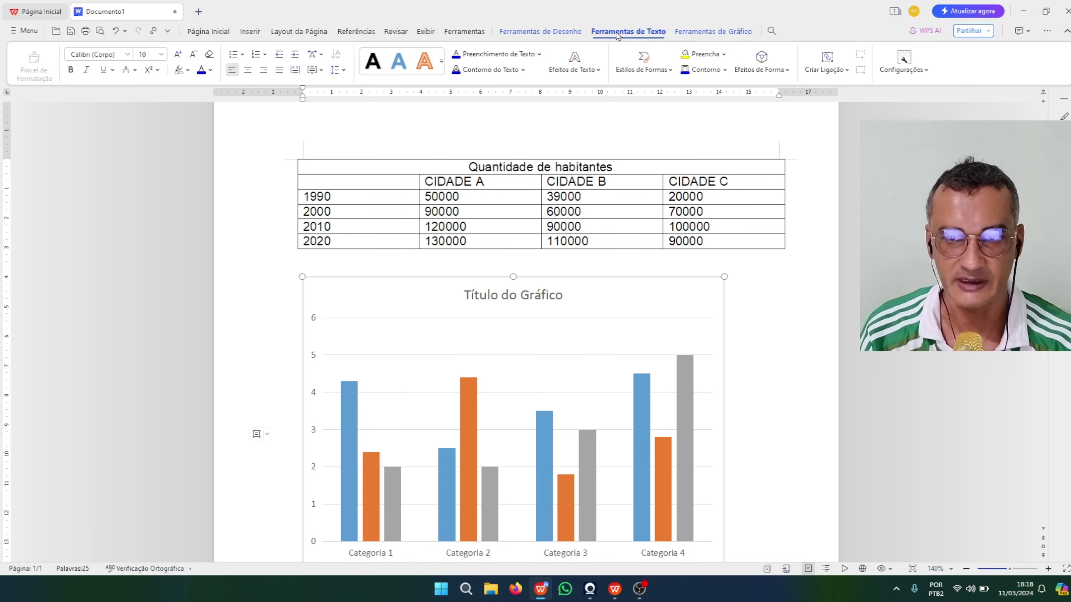
{"action": "left_click", "coordinate": [540, 31]}
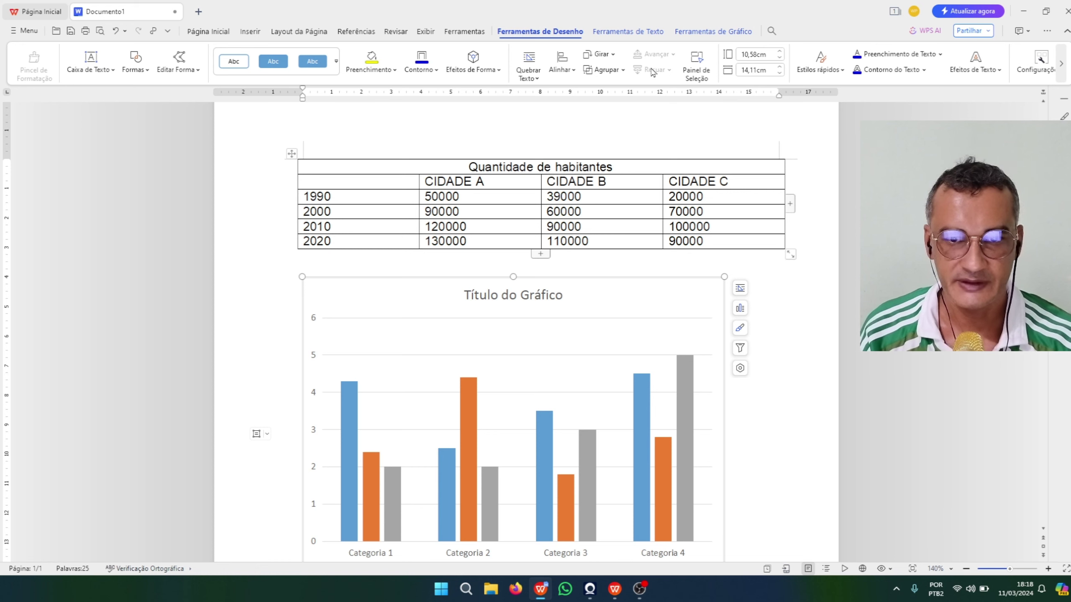
Open the column chart's data sheet for editing and restore its window to a smaller size beside the document
{"action": "left_click", "coordinate": [704, 34]}
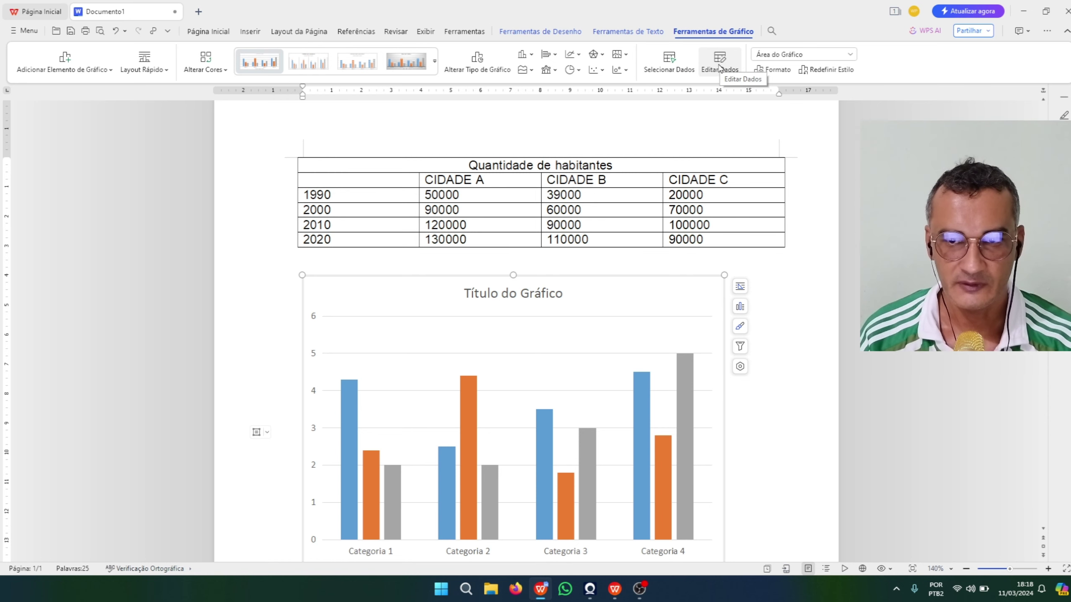
{"action": "left_click", "coordinate": [718, 68]}
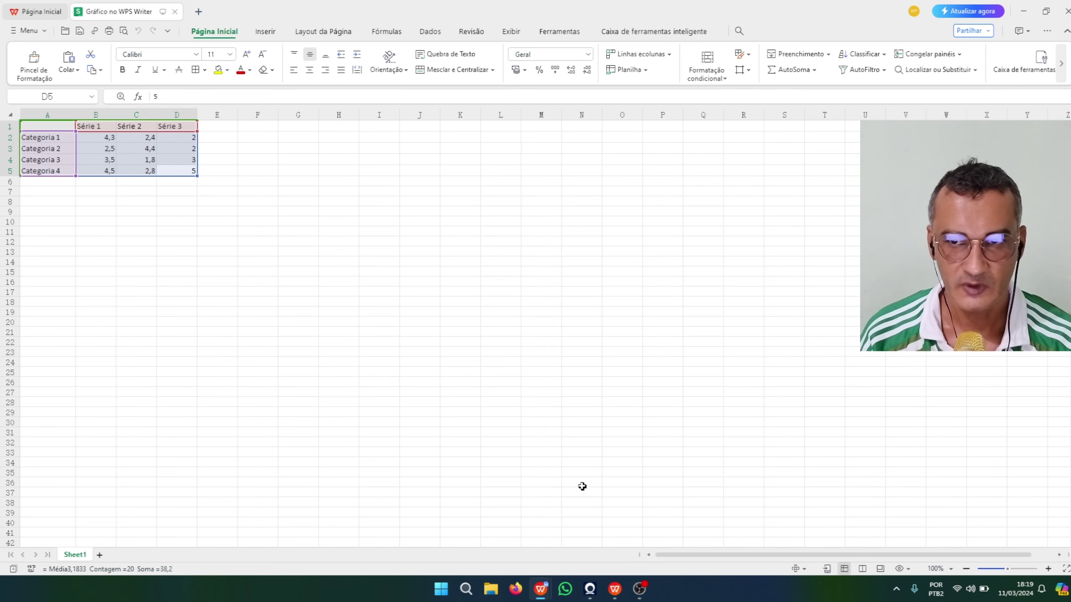
{"action": "mouse_move", "coordinate": [542, 589]}
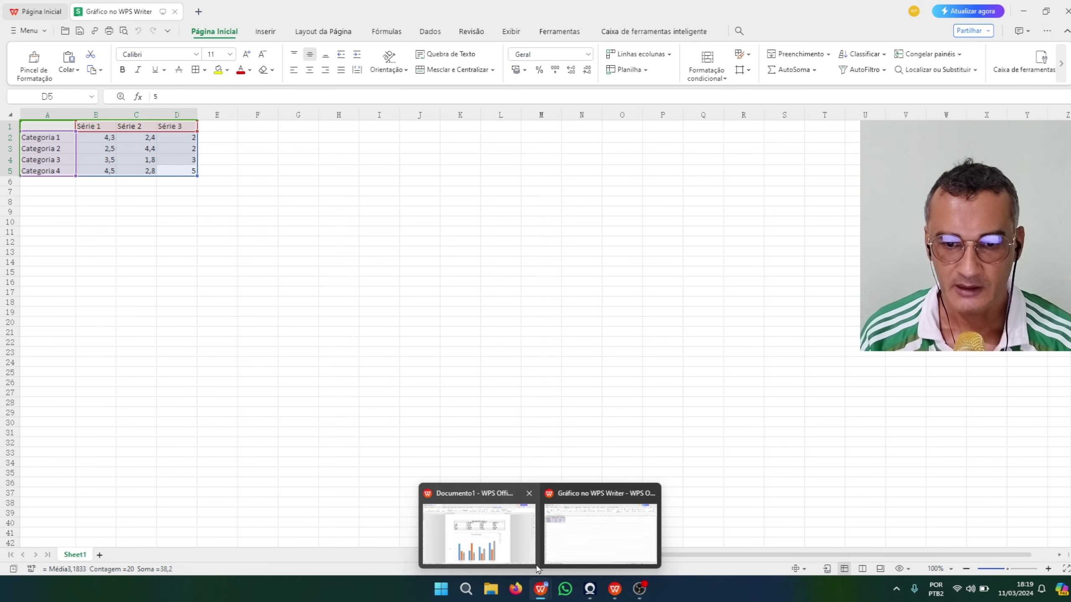
{"action": "left_click", "coordinate": [521, 548]}
{"action": "left_click", "coordinate": [720, 62]}
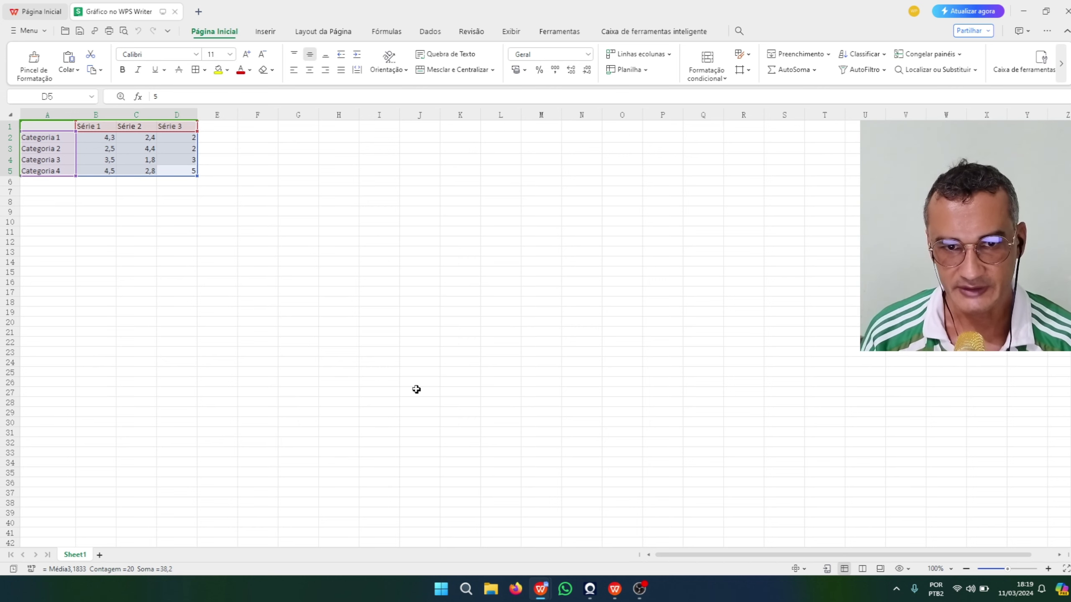
{"action": "left_click", "coordinate": [1046, 11]}
{"action": "left_click", "coordinate": [151, 332]}
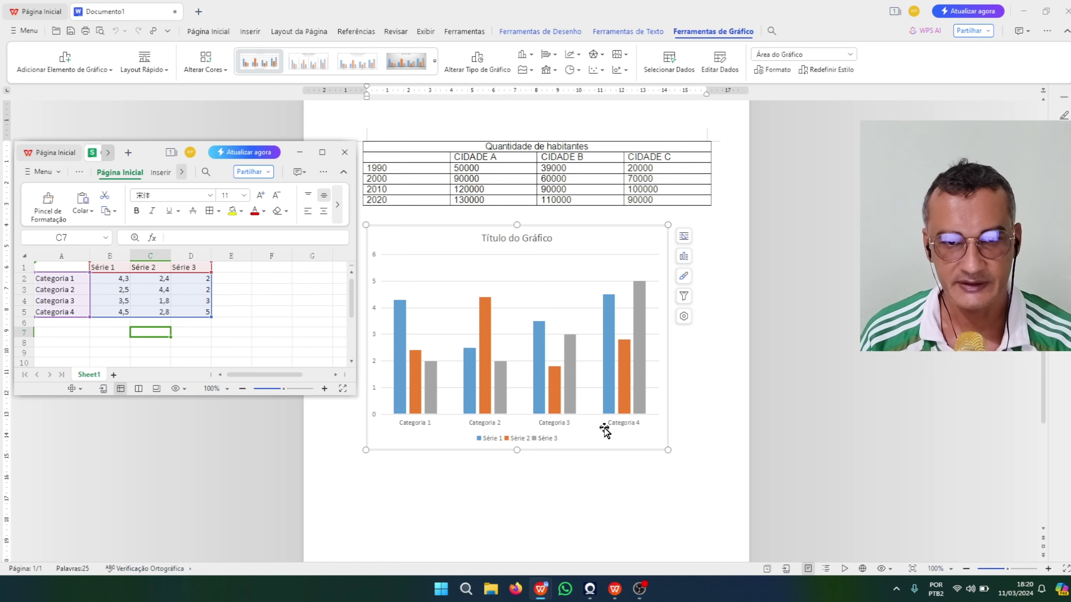
Rename the four chart categories in cells A2 to A5 of the data sheet as 1990, 2000, 2010 and 2020
{"action": "left_click", "coordinate": [64, 279]}
{"action": "left_click", "coordinate": [53, 290]}
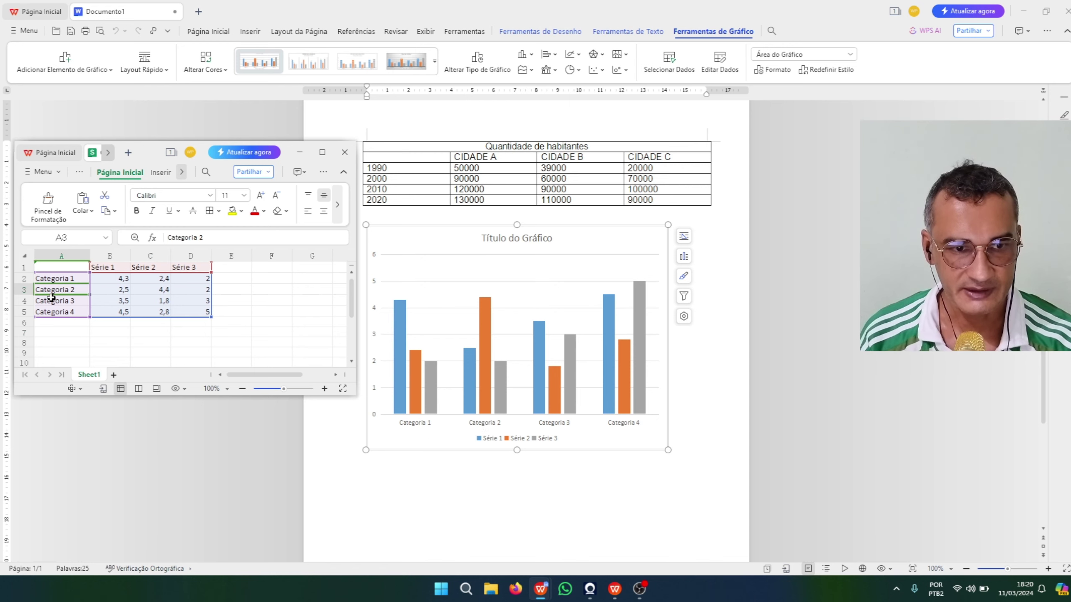
{"action": "left_click", "coordinate": [52, 300]}
{"action": "left_click", "coordinate": [56, 281]}
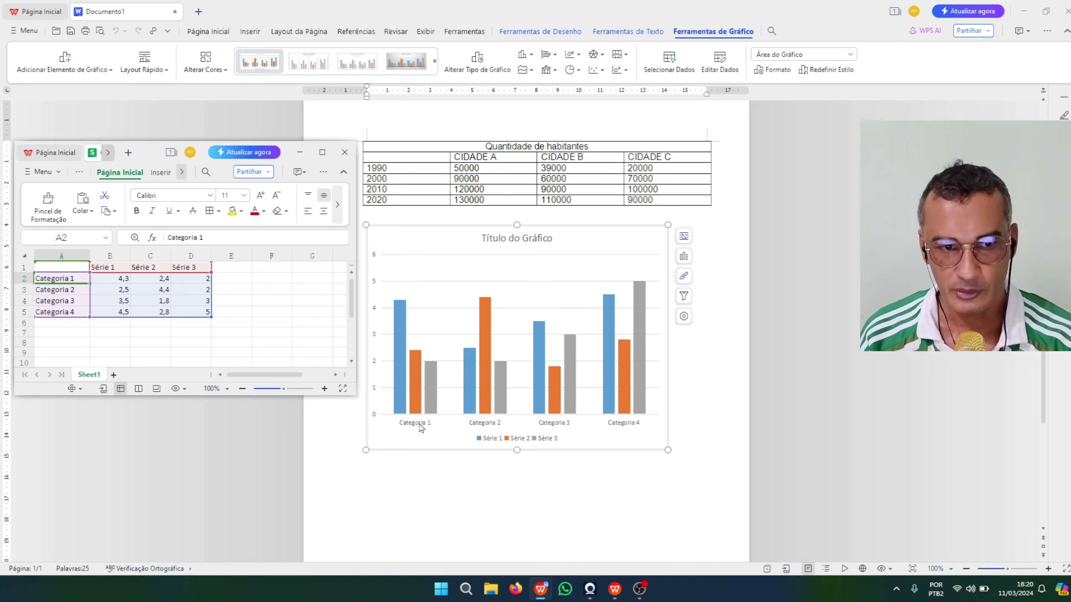
{"action": "type", "text": "1990"}
{"action": "key", "text": "Tab"}
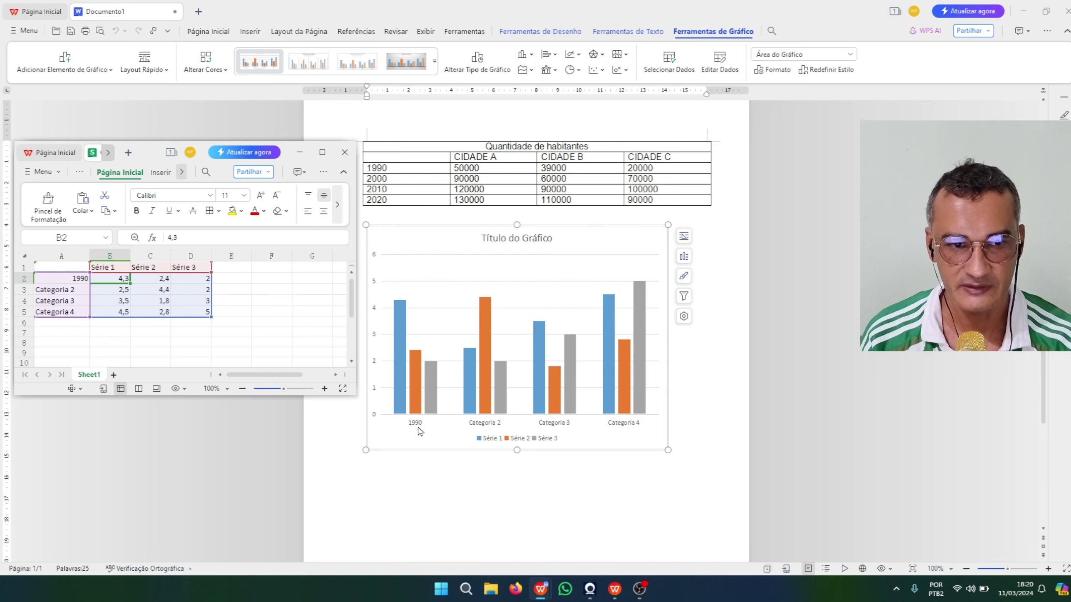
{"action": "left_click", "coordinate": [63, 290]}
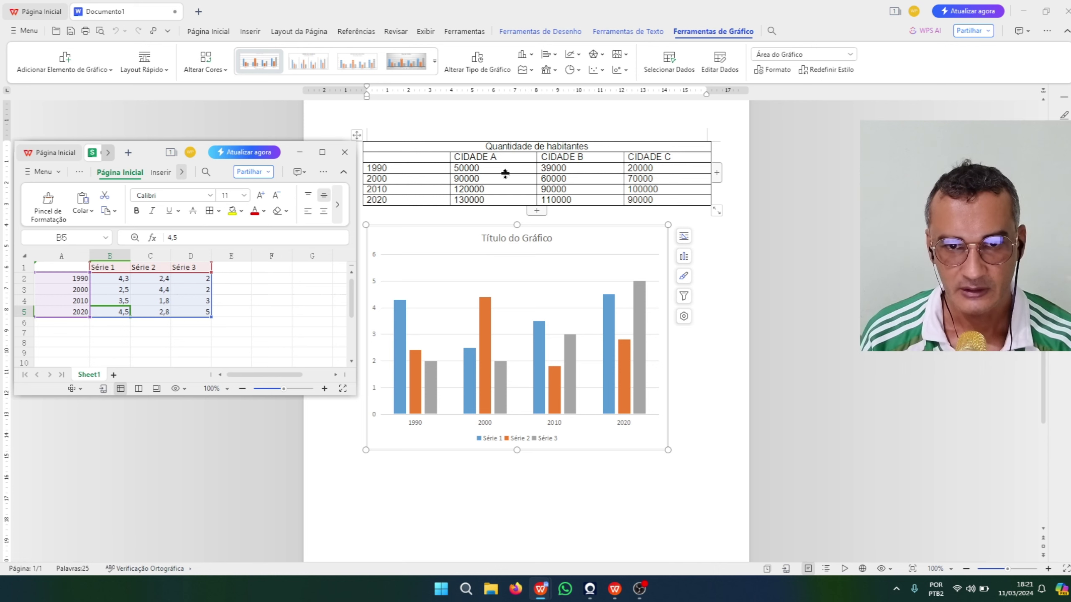
Name the chart series cidade a, cidade b and cidade c, and fill B2:D5 with the document table's population figures, starting with 50000 in B2
{"action": "left_click", "coordinate": [110, 268]}
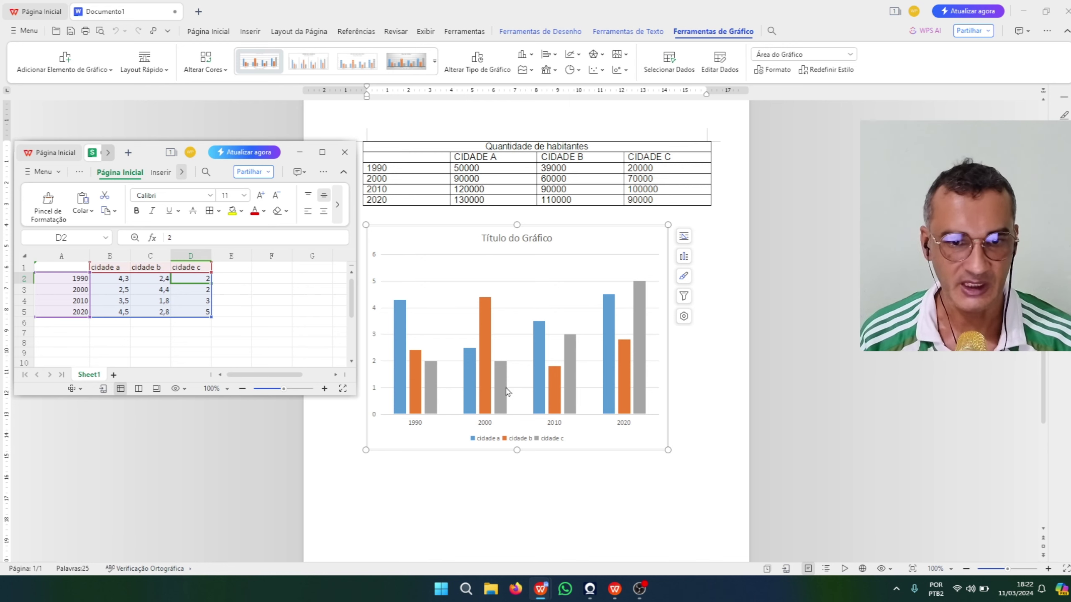
{"action": "left_click", "coordinate": [112, 278]}
{"action": "type", "text": "50000"}
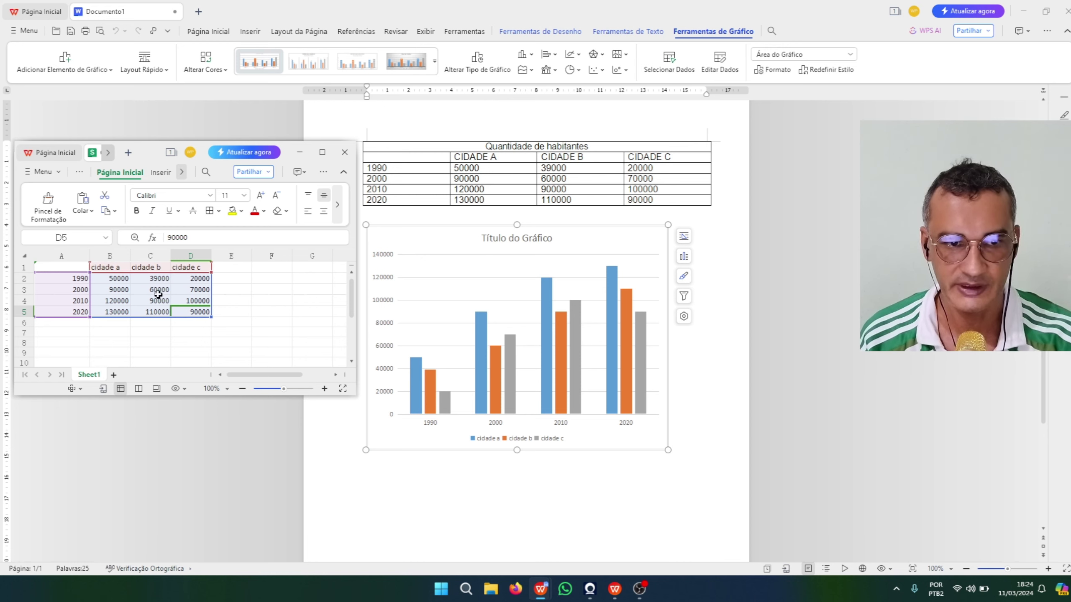
{"action": "left_click", "coordinate": [122, 313]}
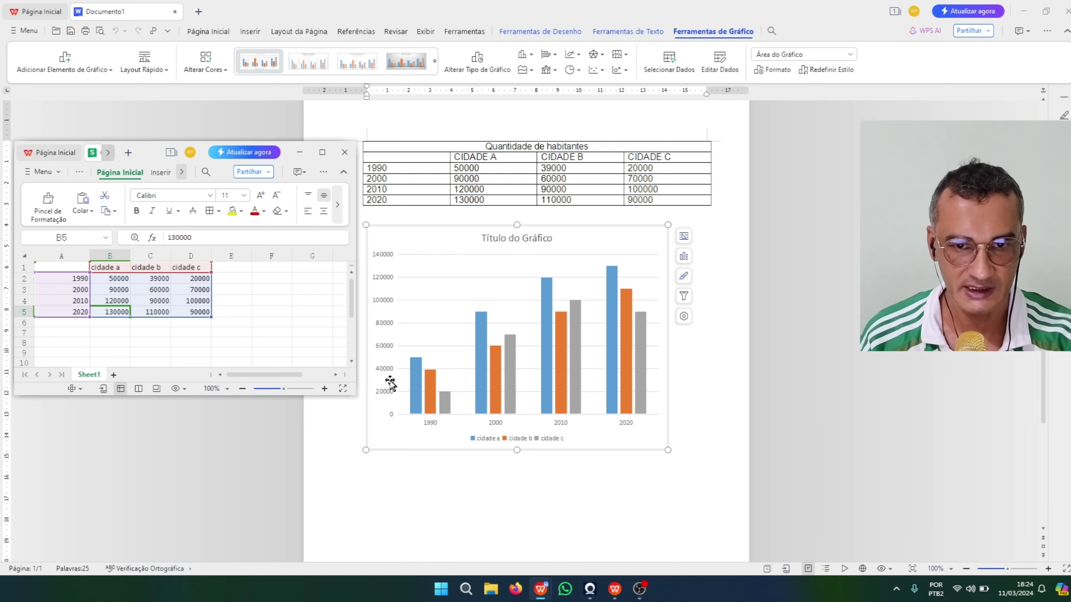
Close the column chart's data sheet and open it again for editing
{"action": "left_click", "coordinate": [345, 154]}
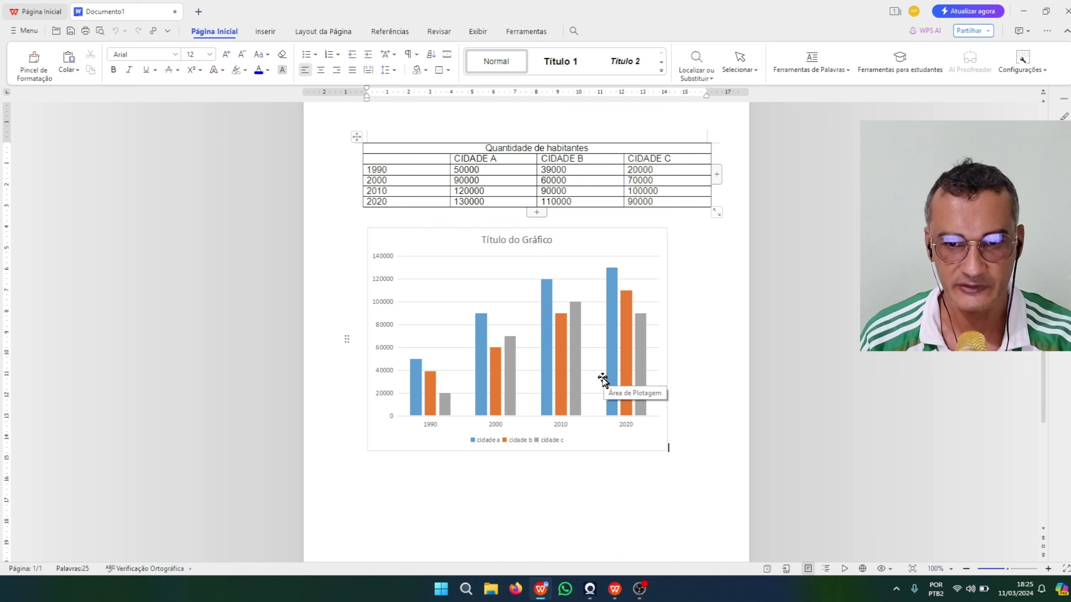
{"action": "left_click", "coordinate": [583, 249]}
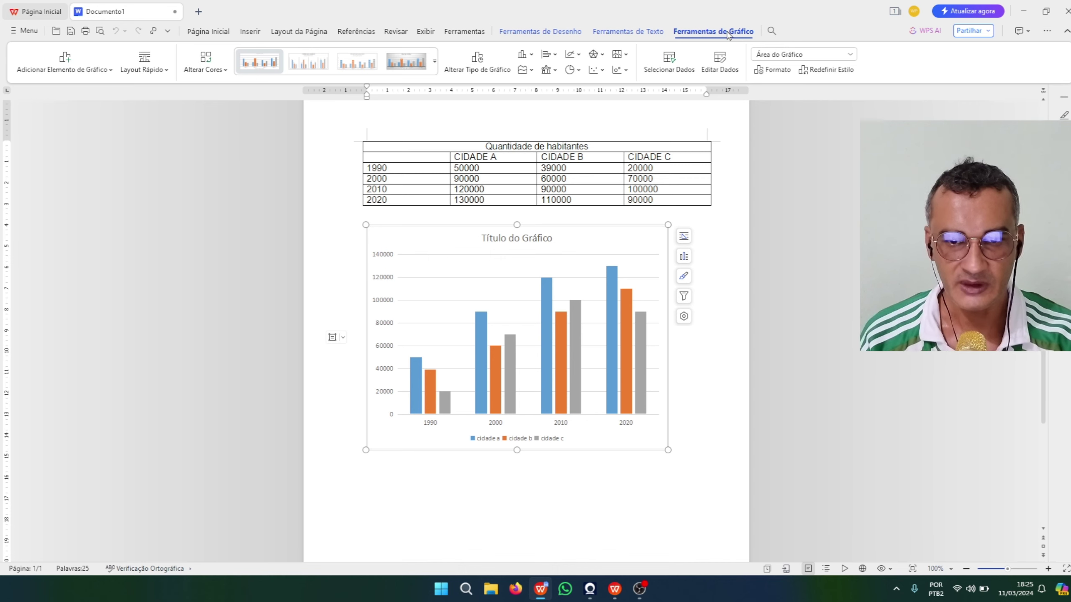
{"action": "left_click", "coordinate": [733, 70]}
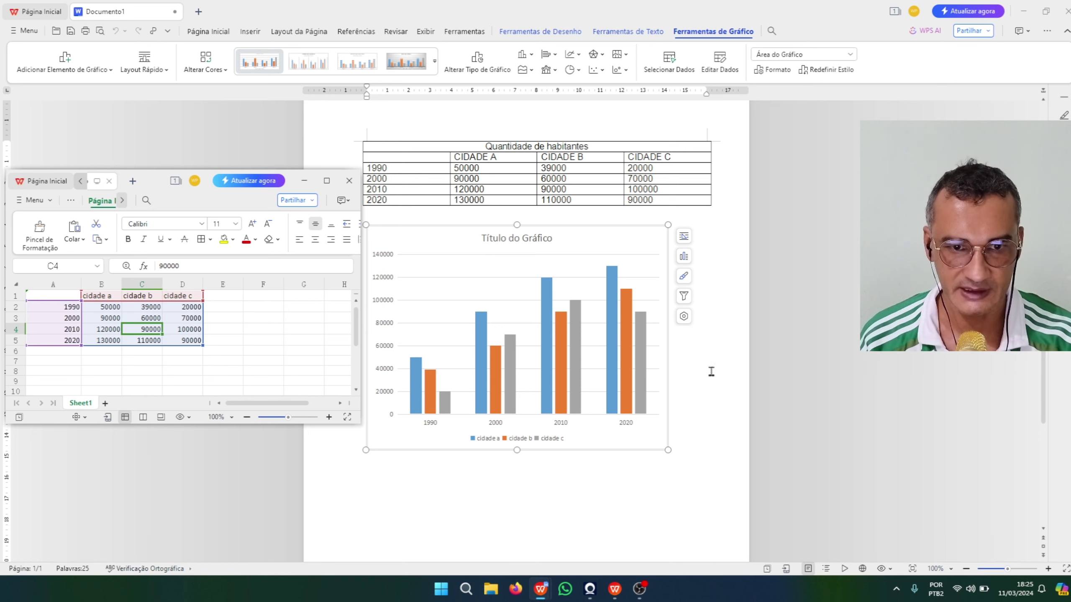
Add a cidade d series heading in E1 and extend the chart's data range to include column E
{"action": "left_click", "coordinate": [221, 295]}
{"action": "type", "text": "cidade d"}
{"action": "key", "text": "Return"}
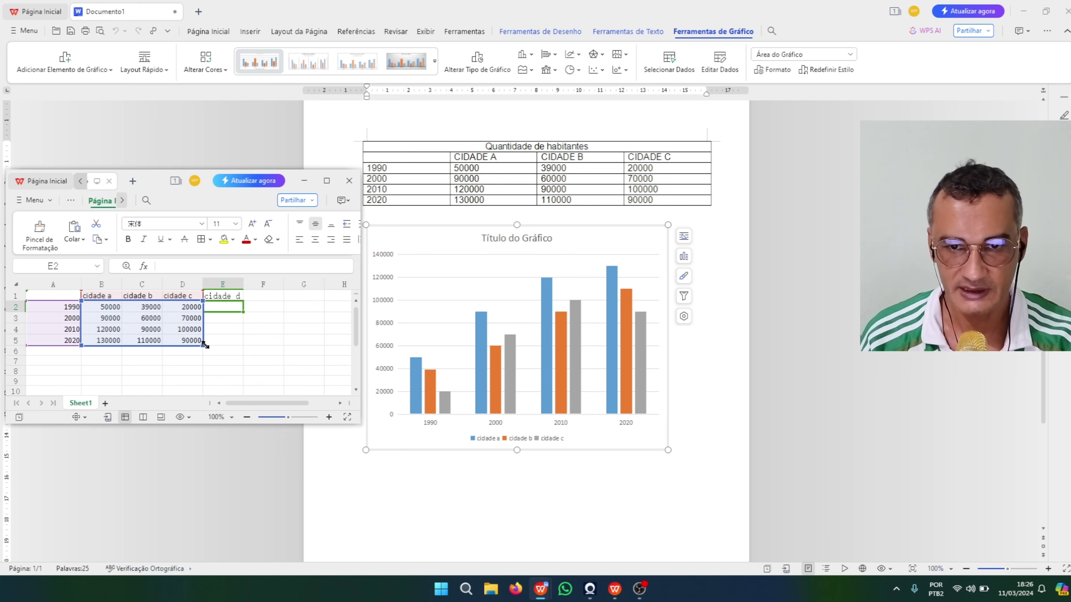
{"action": "left_click_drag", "start_coordinate": [206, 345], "coordinate": [242, 346]}
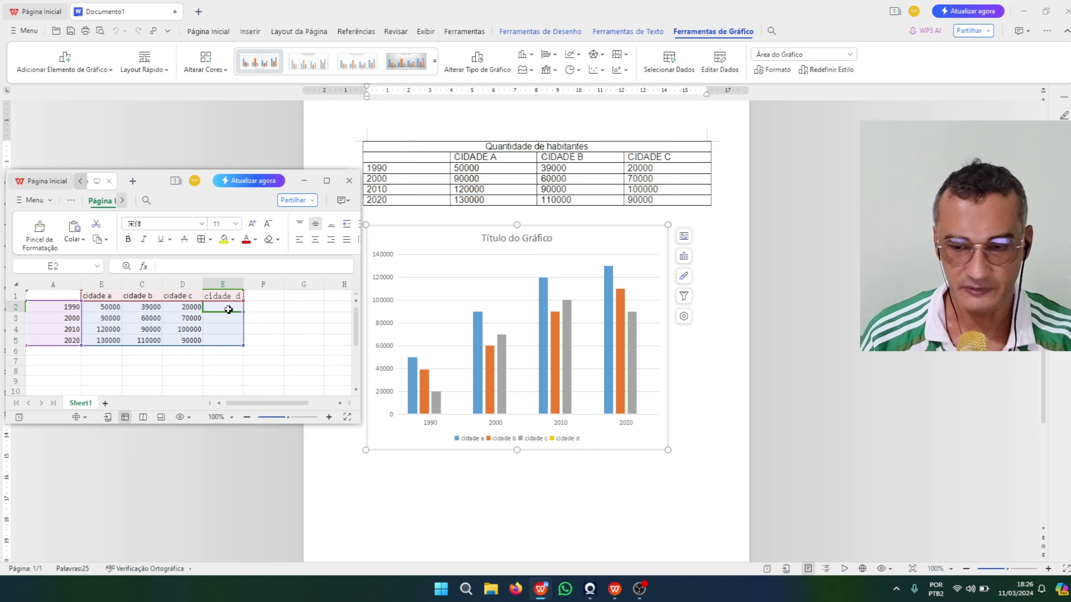
Enter cidade d's populations in the data sheet: 2000 for 1990 in E2 and 100000 for 2000 in E3
{"action": "type", "text": "2"}
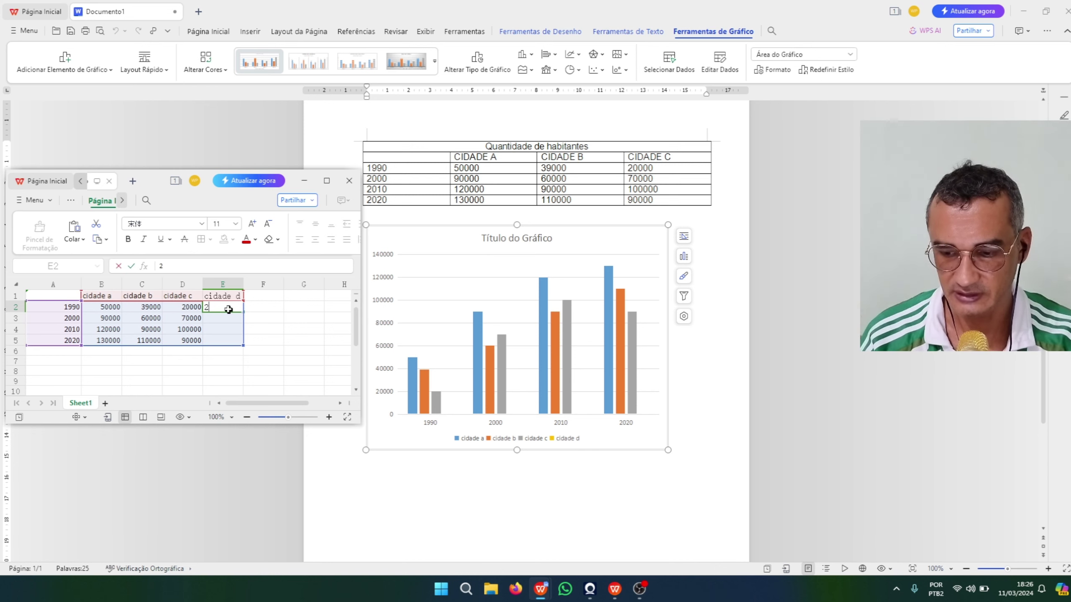
{"action": "type", "text": "00"}
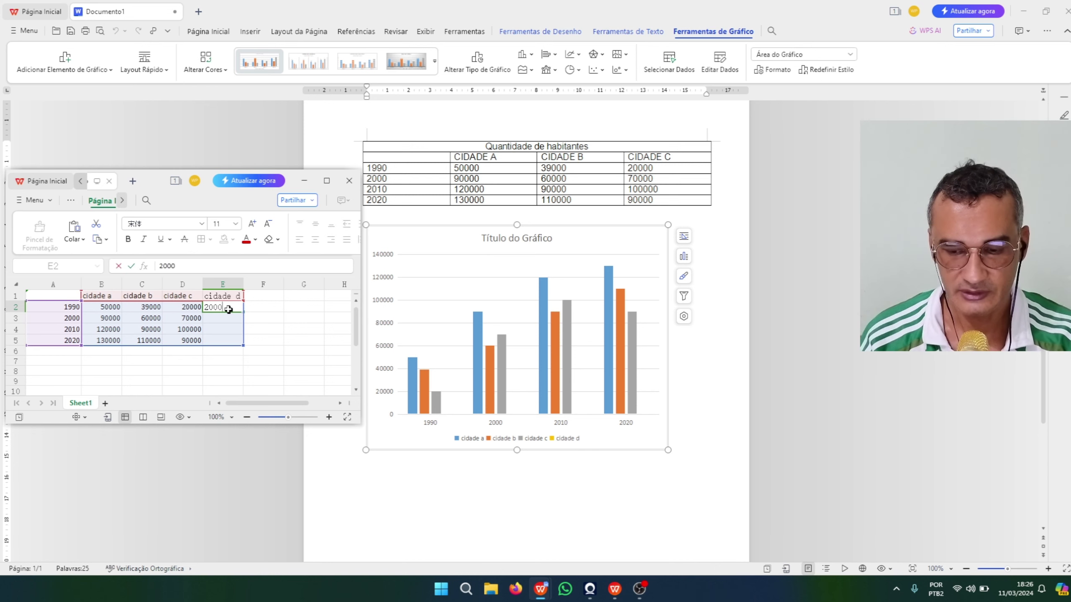
{"action": "type", "text": "0"}
{"action": "key", "text": "Return"}
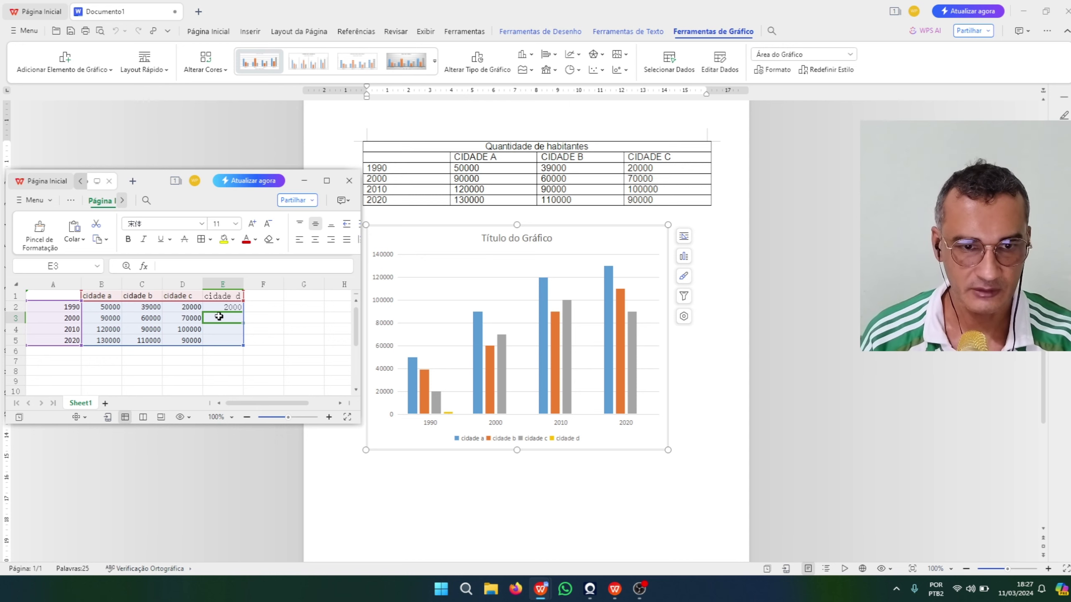
{"action": "type", "text": "100000"}
{"action": "key", "text": "Return"}
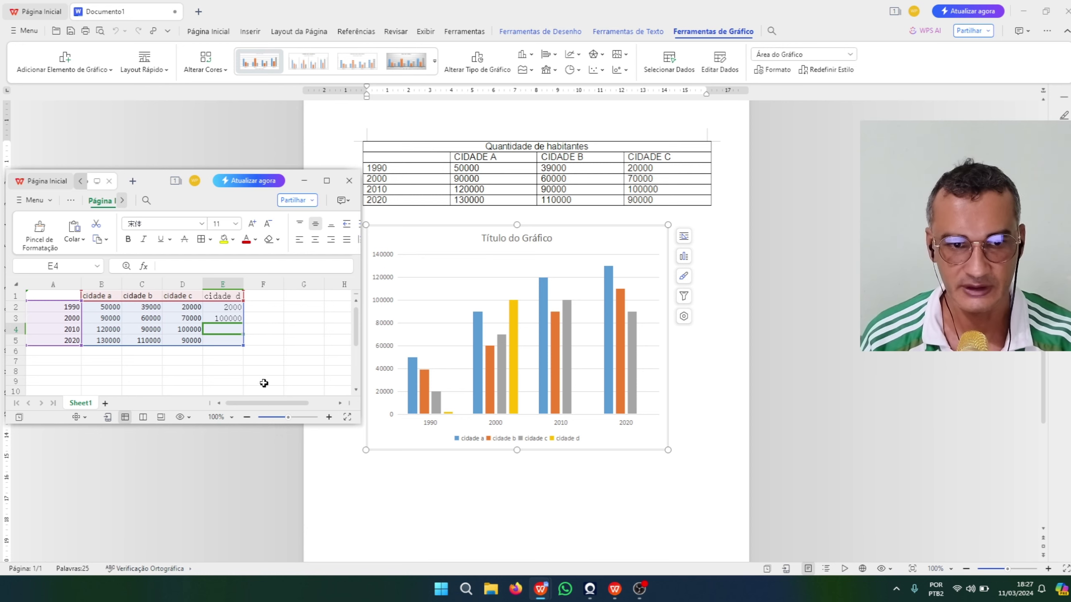
Shrink the chart's data range so it excludes the cidade d column, and close the data sheet
{"action": "left_click", "coordinate": [223, 319]}
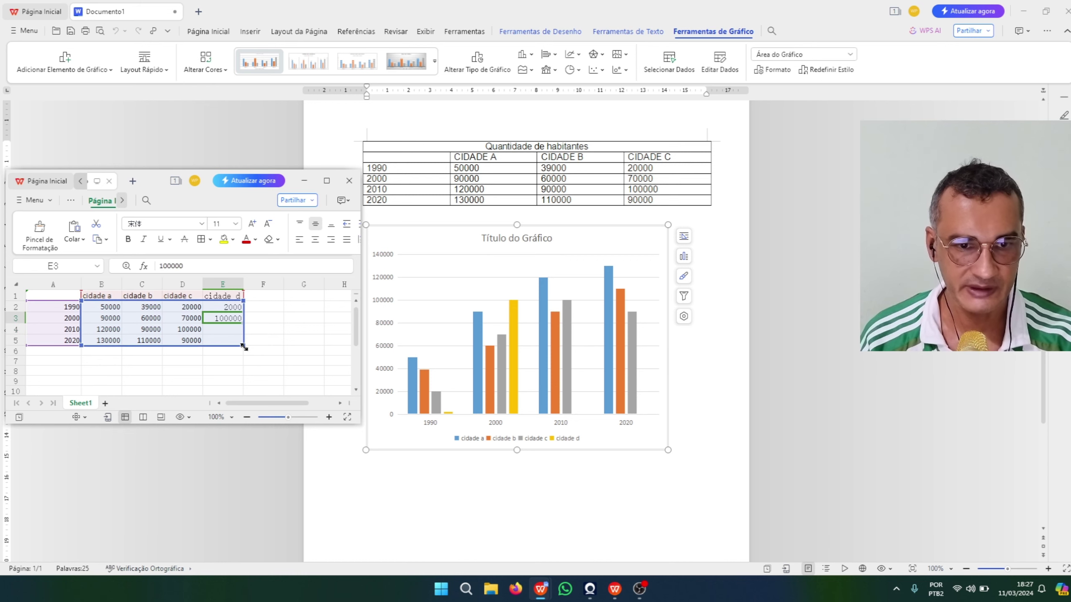
{"action": "left_click_drag", "start_coordinate": [245, 347], "coordinate": [191, 335]}
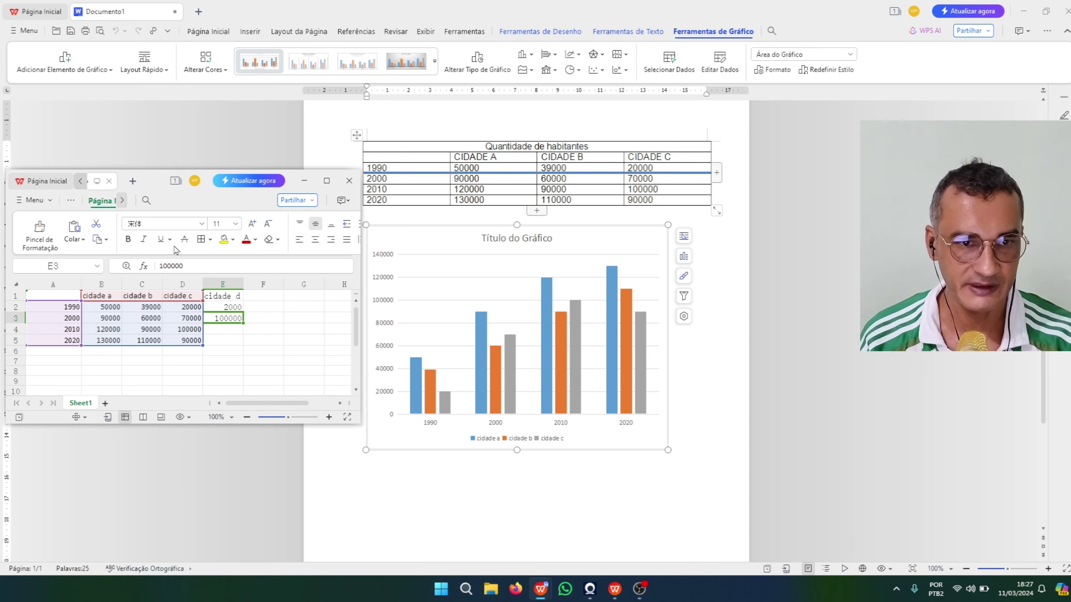
{"action": "left_click", "coordinate": [348, 182]}
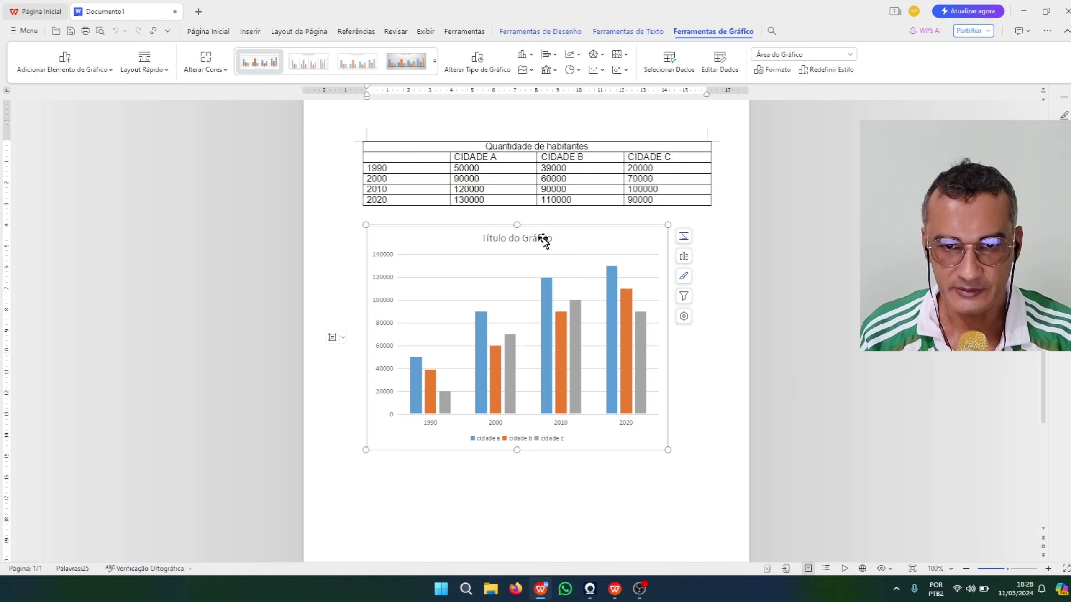
Replace the placeholder chart title with Quantidade de habitantes
{"action": "left_click", "coordinate": [486, 240]}
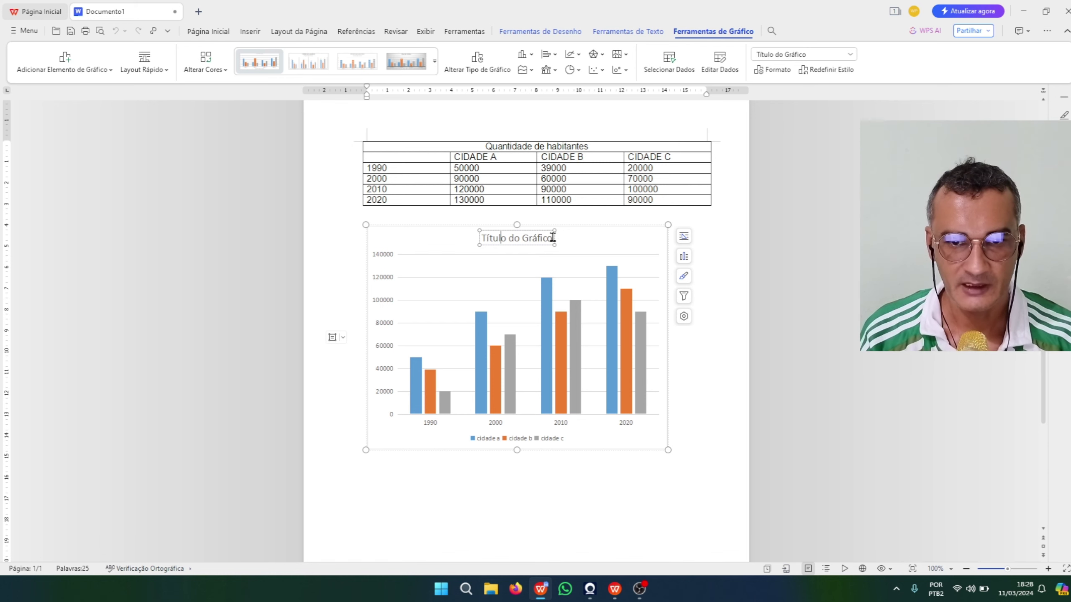
{"action": "left_click_drag", "start_coordinate": [551, 239], "coordinate": [481, 239]}
{"action": "type", "text": "Quantidade de habitantes"}
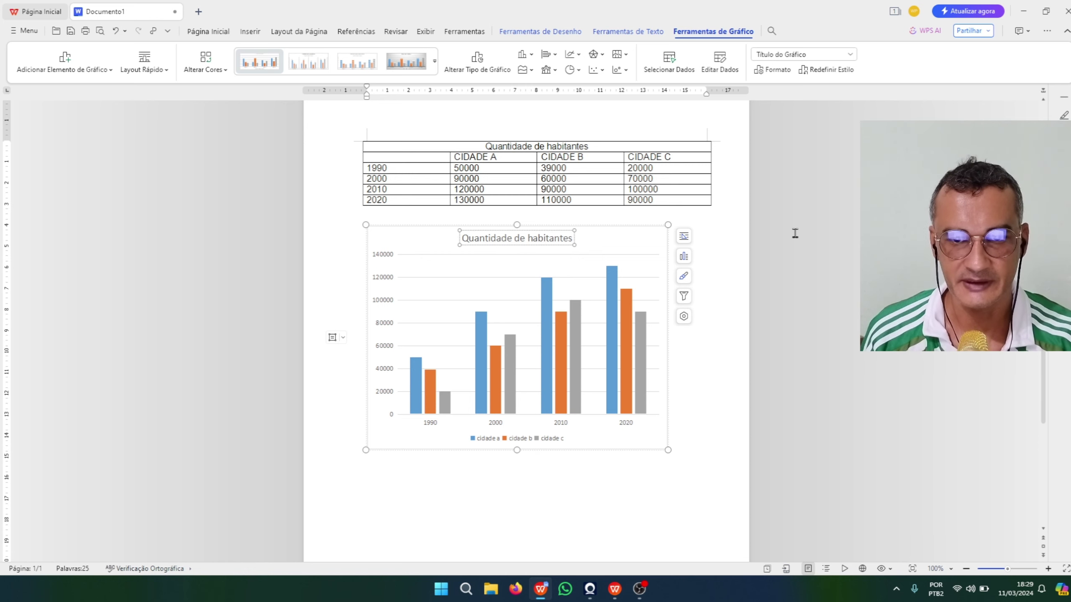
{"action": "left_click", "coordinate": [593, 250]}
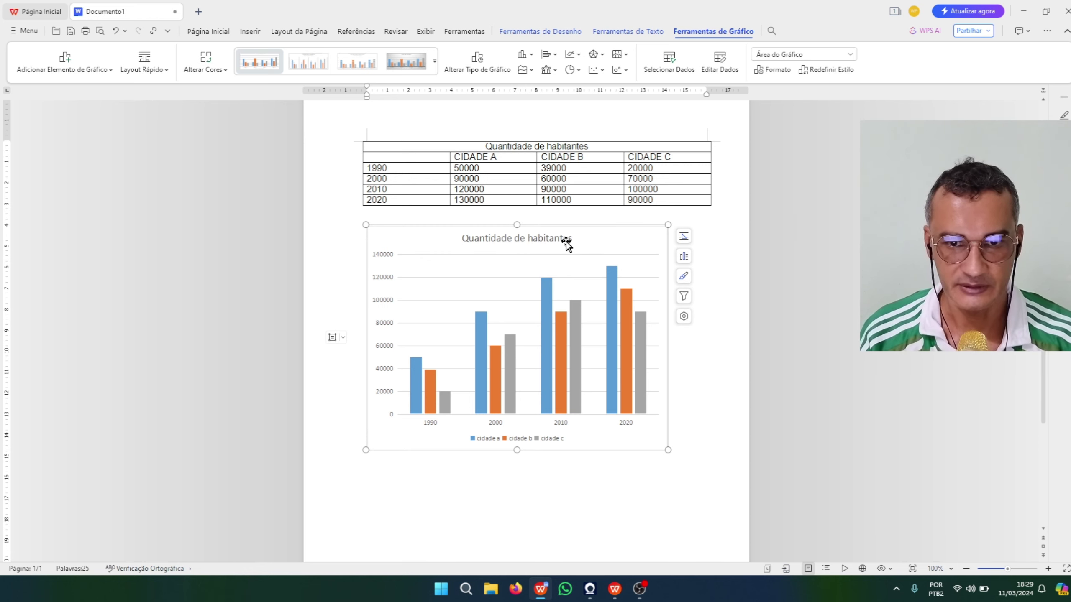
Delete the chart title and undo the deletion
{"action": "left_click", "coordinate": [544, 239]}
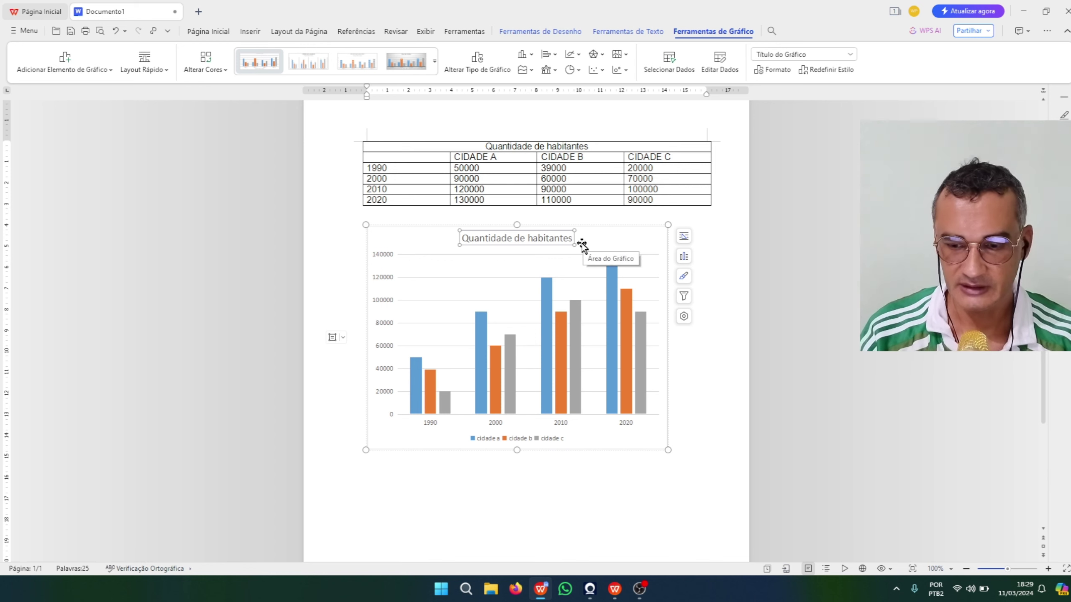
{"action": "key", "text": "Delete"}
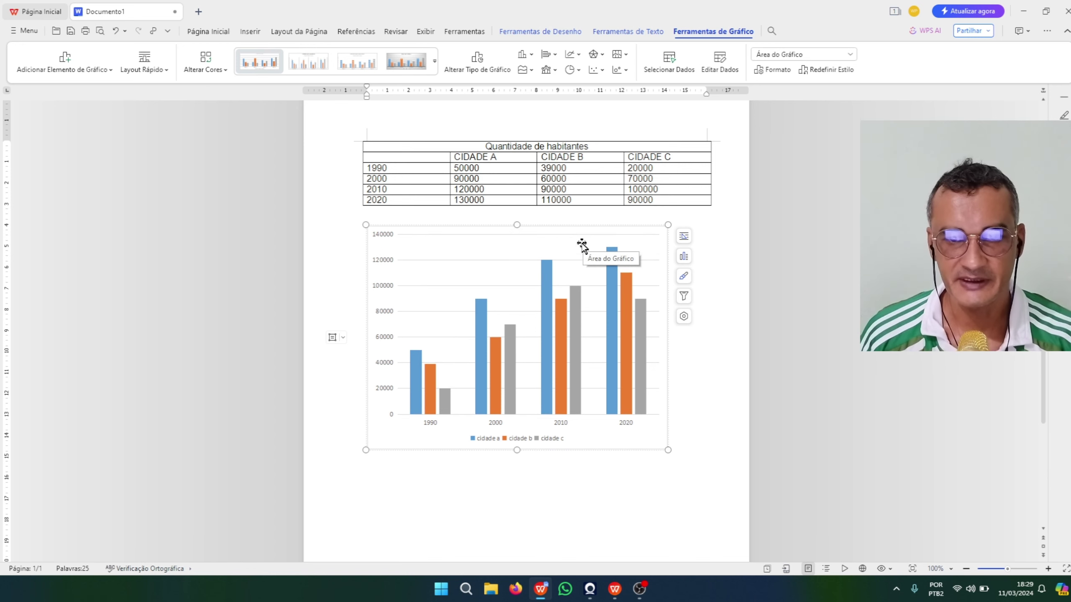
{"action": "key", "text": "ctrl+z"}
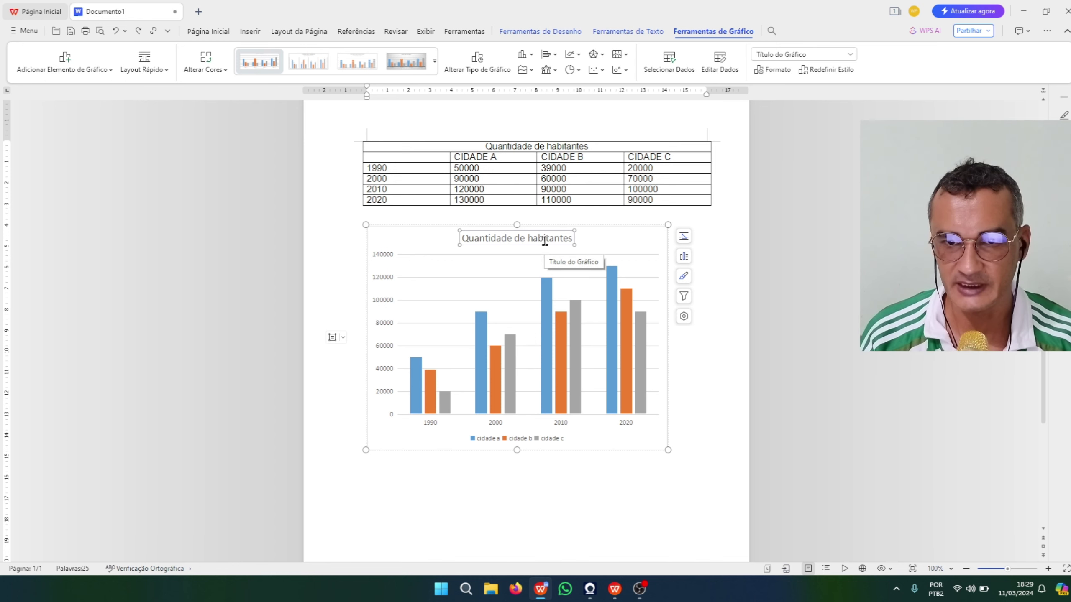
Make the chart title Quantidade de habitantes bold and increase its font size
{"action": "left_click", "coordinate": [522, 241]}
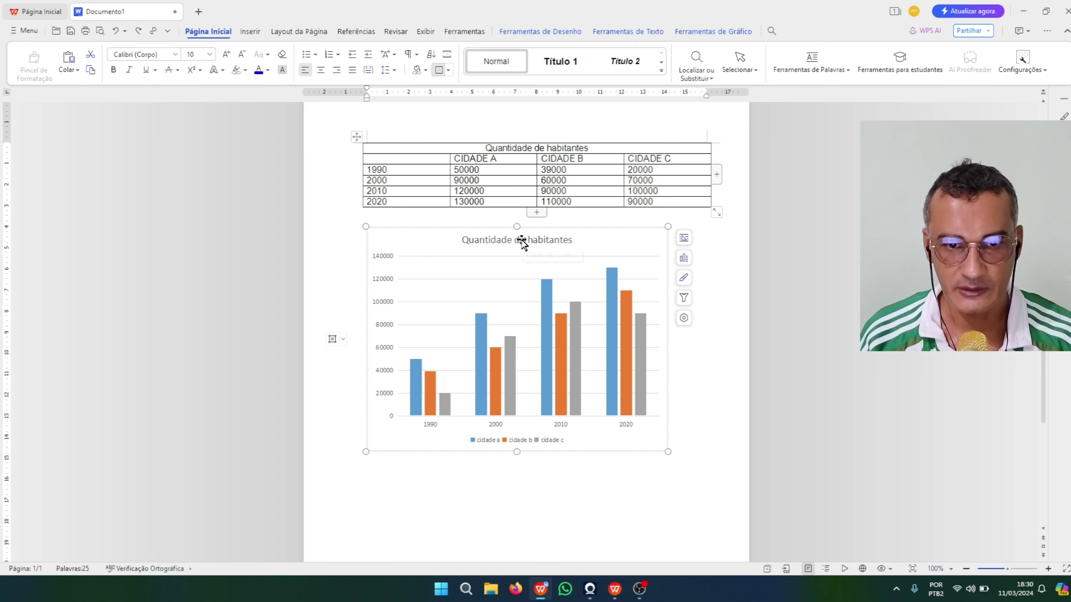
{"action": "left_click", "coordinate": [523, 240]}
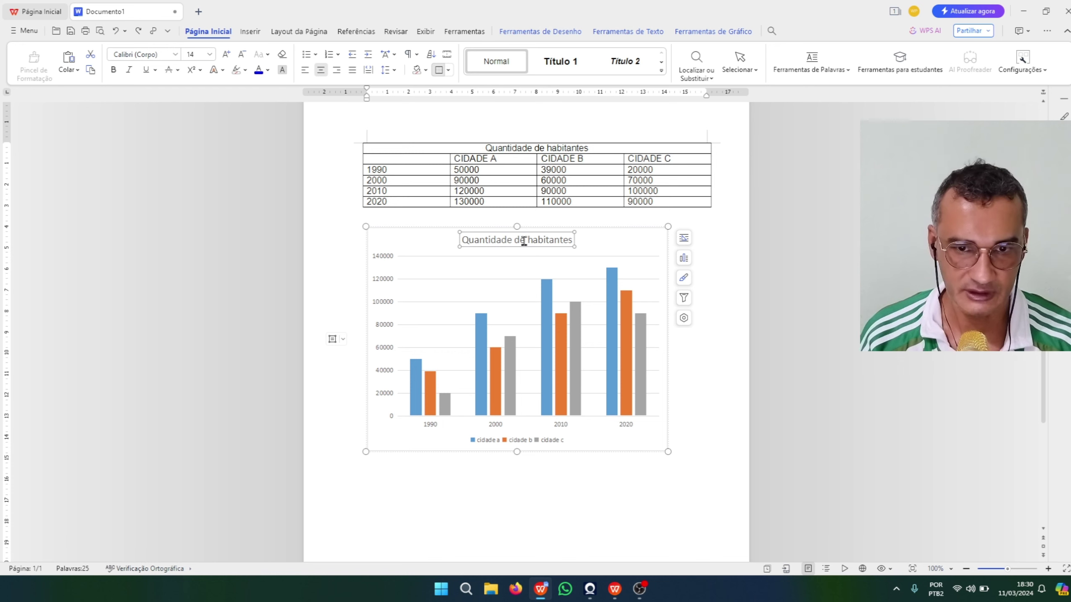
{"action": "left_click_drag", "start_coordinate": [461, 239], "coordinate": [576, 241]}
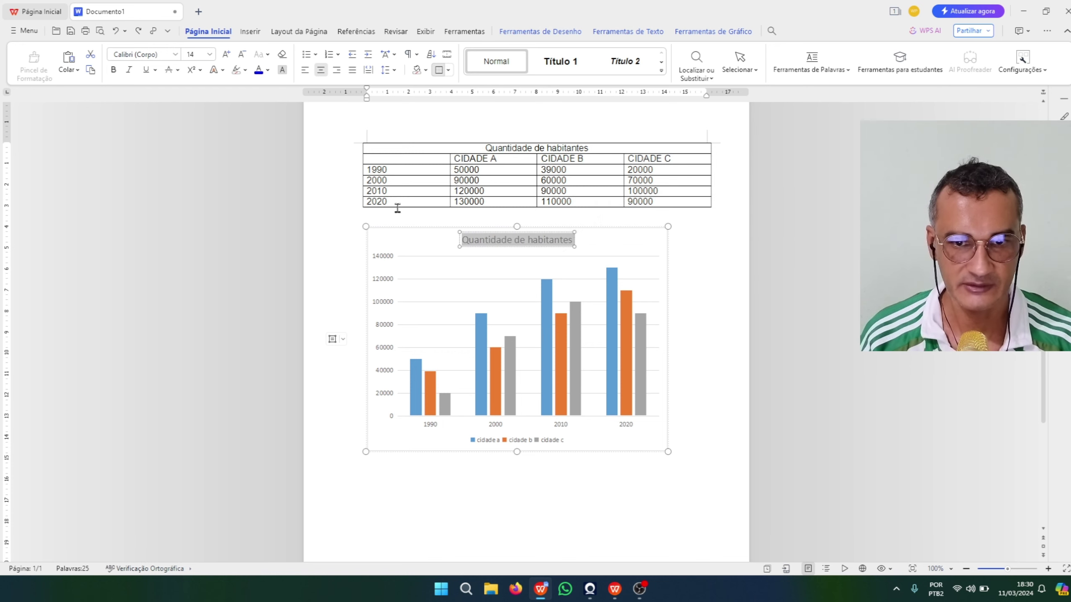
{"action": "left_click", "coordinate": [113, 69]}
{"action": "left_click", "coordinate": [227, 57]}
{"action": "left_click", "coordinate": [573, 432]}
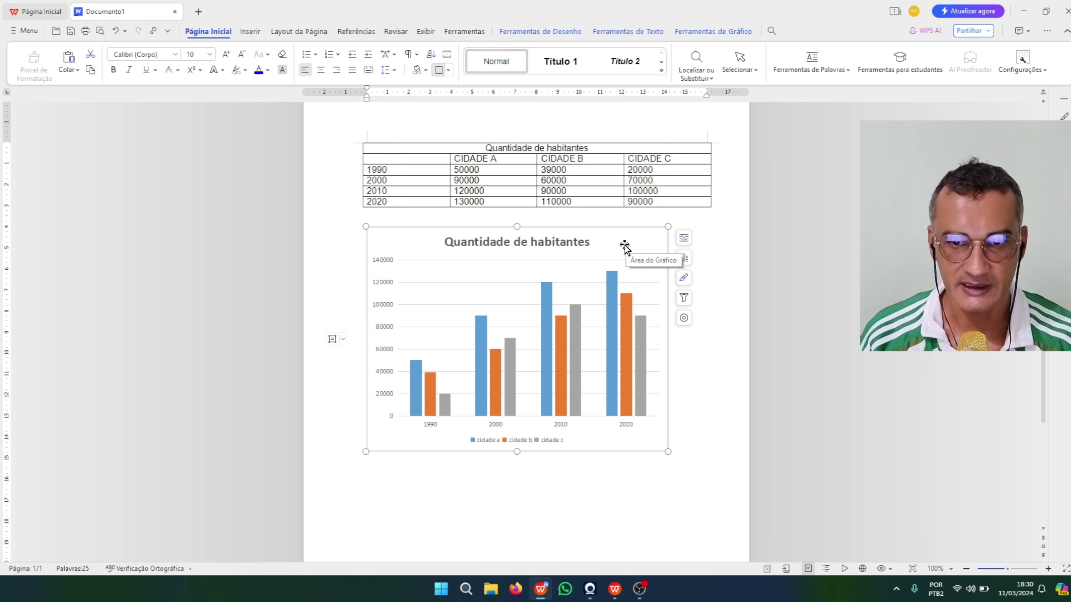
Place the chart legend on the right side of the chart (Direita)
{"action": "mouse_move", "coordinate": [542, 311]}
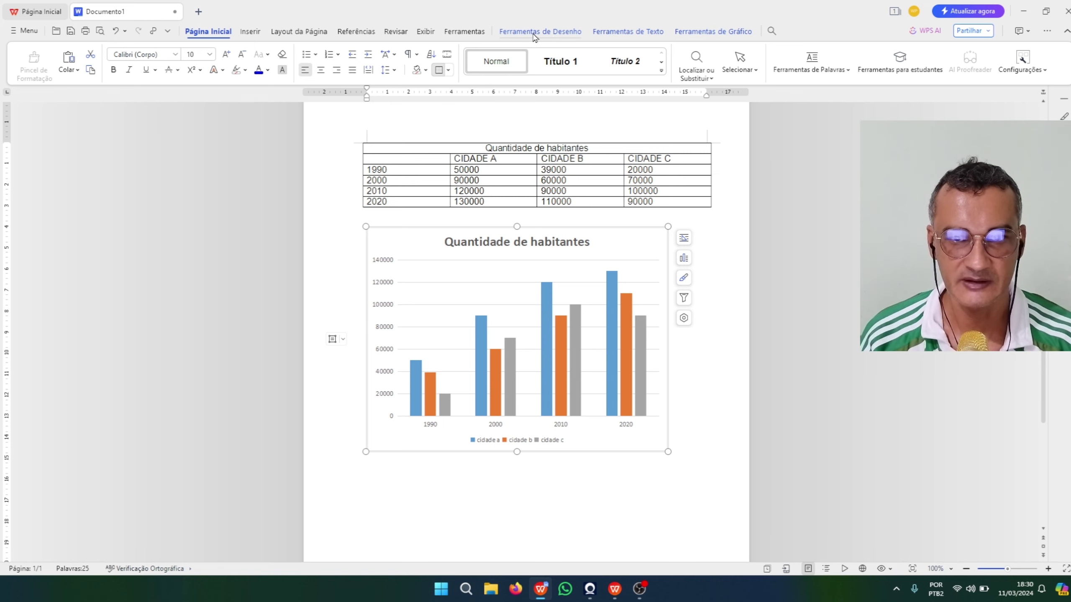
{"action": "left_click", "coordinate": [713, 31]}
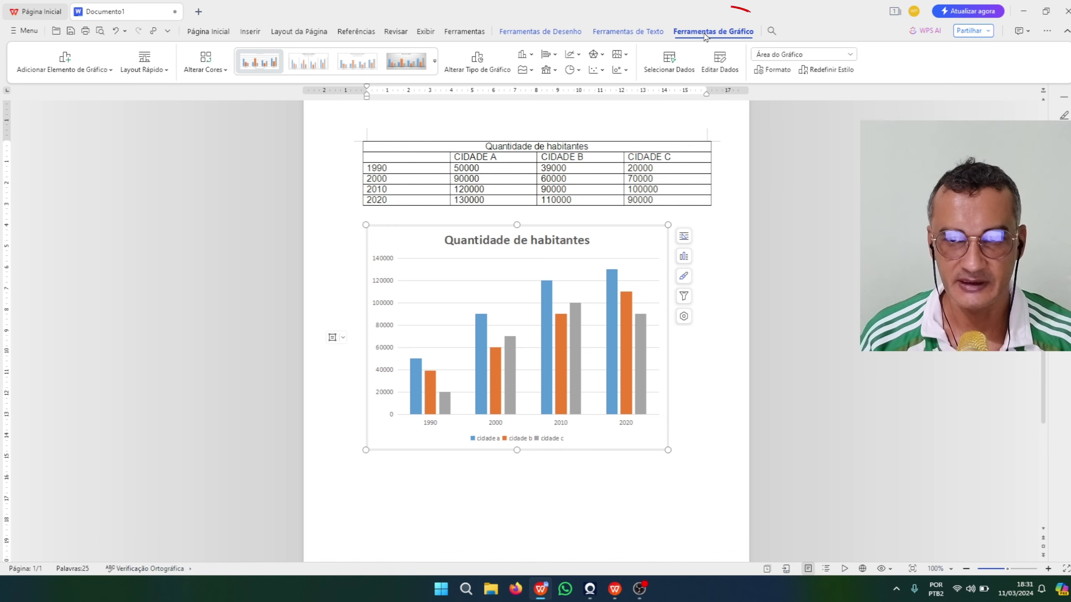
{"action": "left_click", "coordinate": [108, 72]}
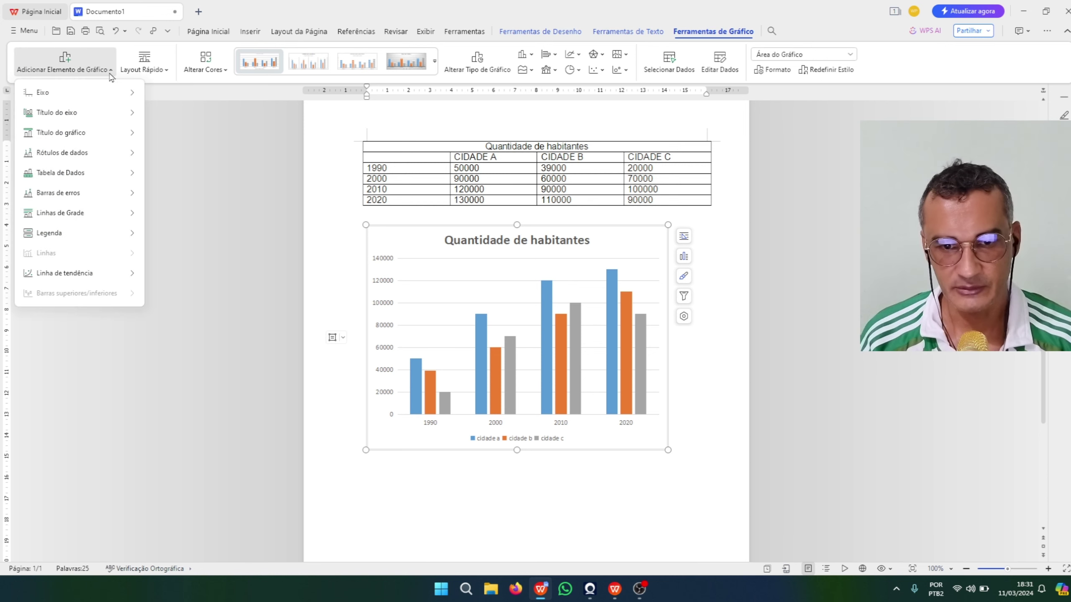
{"action": "mouse_move", "coordinate": [103, 233]}
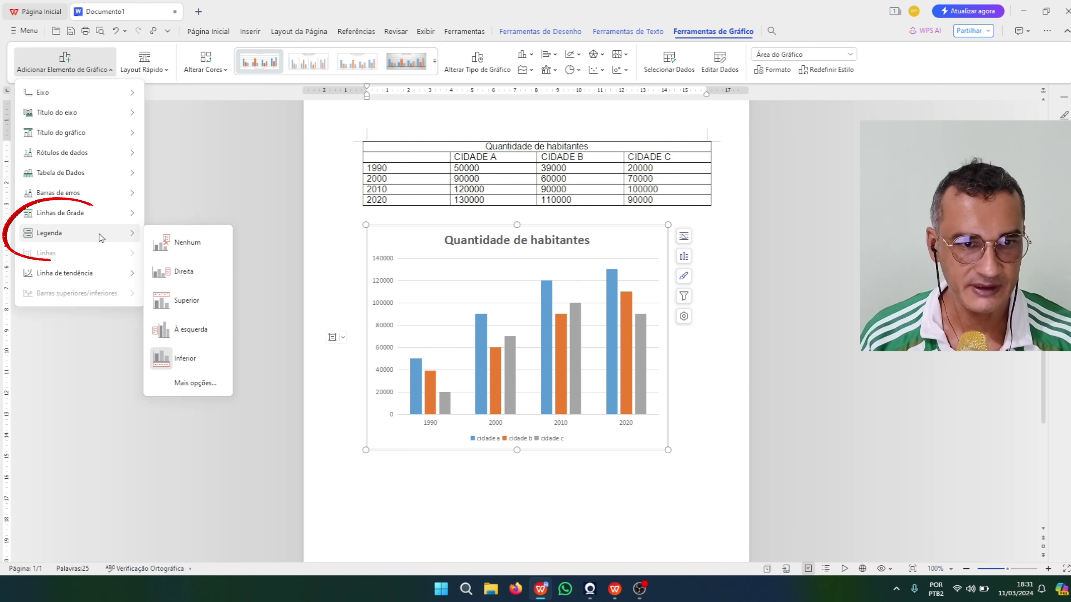
{"action": "left_click", "coordinate": [184, 271]}
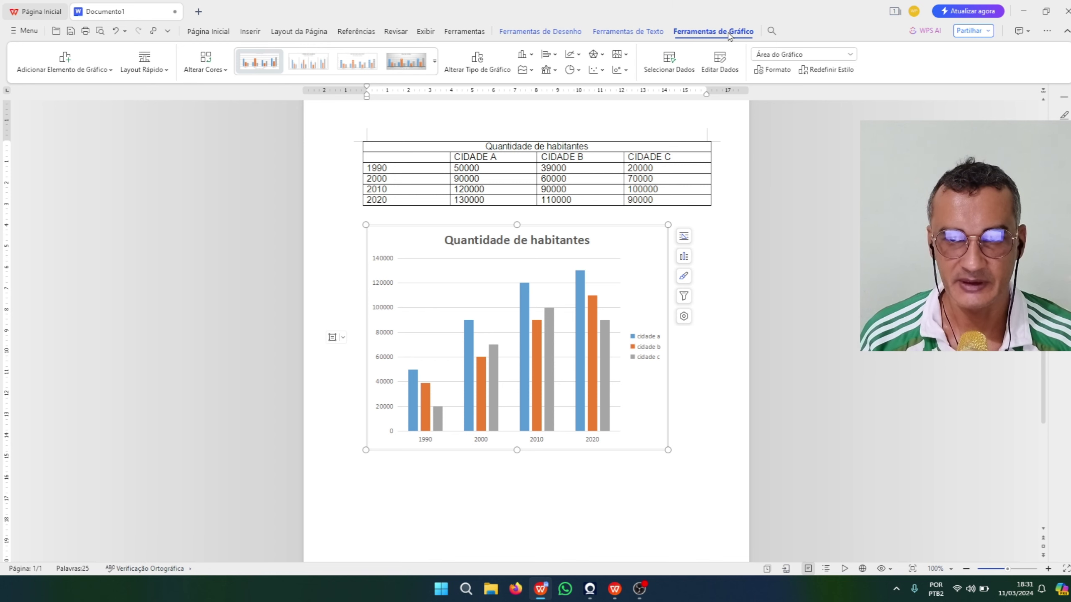
Fill the chart area's background with yellow
{"action": "left_click", "coordinate": [434, 62]}
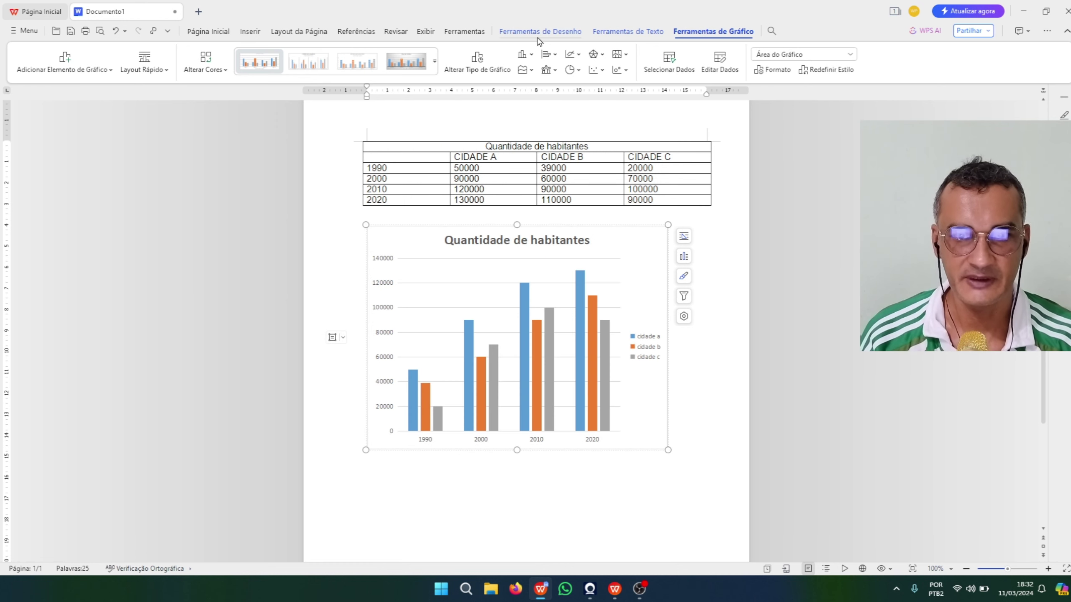
{"action": "left_click", "coordinate": [555, 33]}
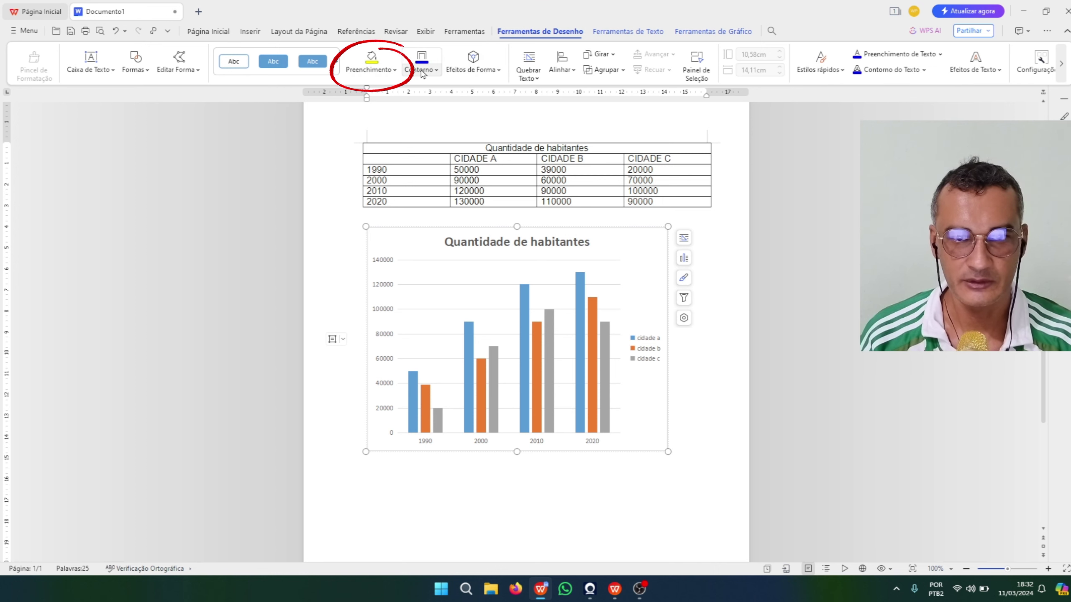
{"action": "left_click", "coordinate": [371, 67]}
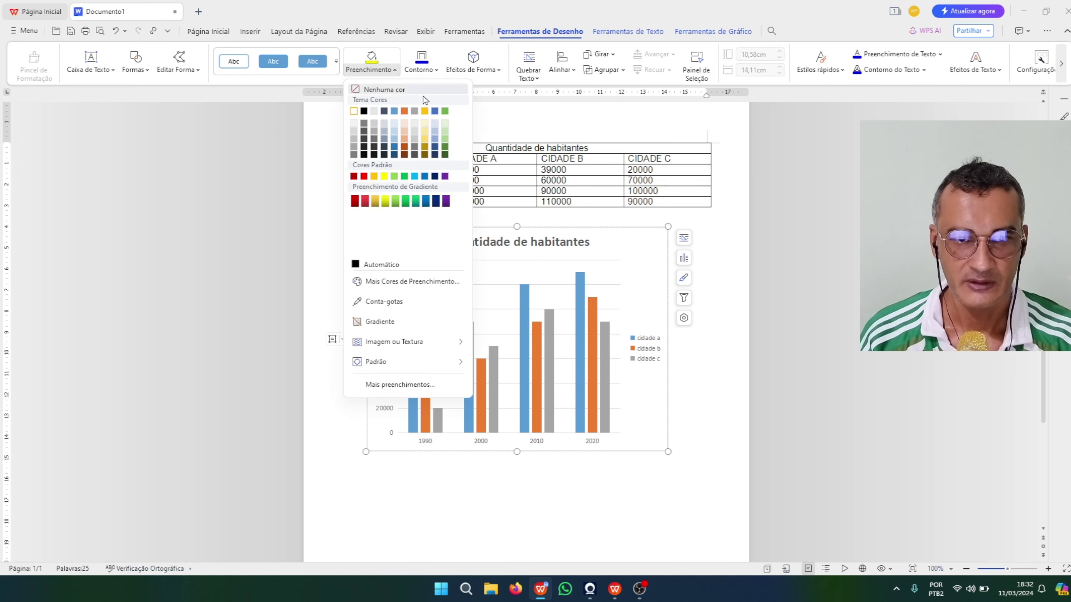
{"action": "left_click", "coordinate": [404, 176]}
Remove the background fill from the chart area by setting it to Nenhuma cor
{"action": "left_click", "coordinate": [371, 70]}
{"action": "left_click", "coordinate": [375, 91]}
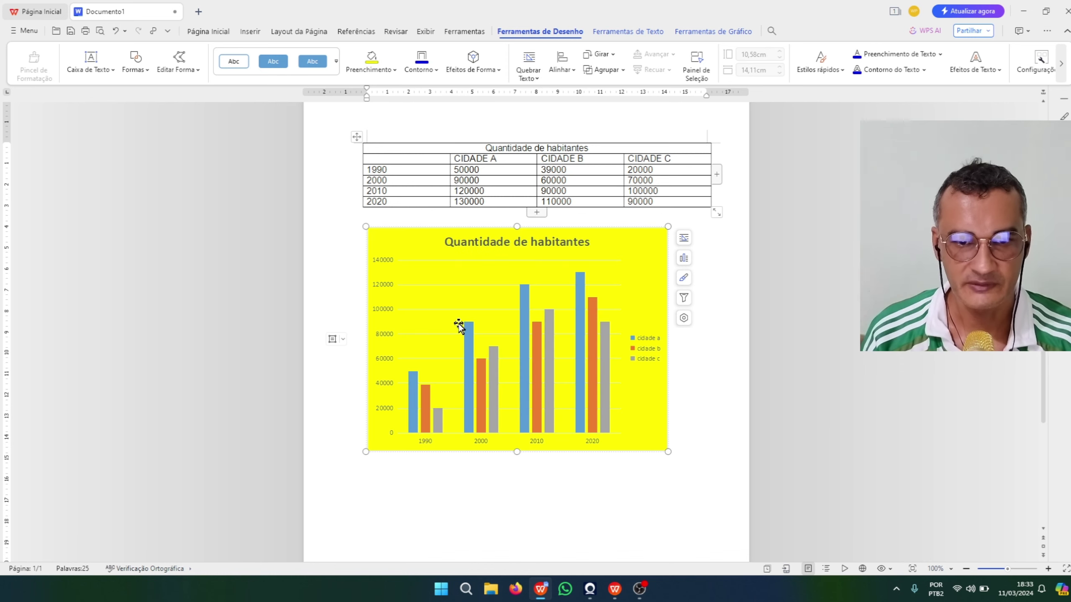
{"action": "left_click", "coordinate": [394, 72]}
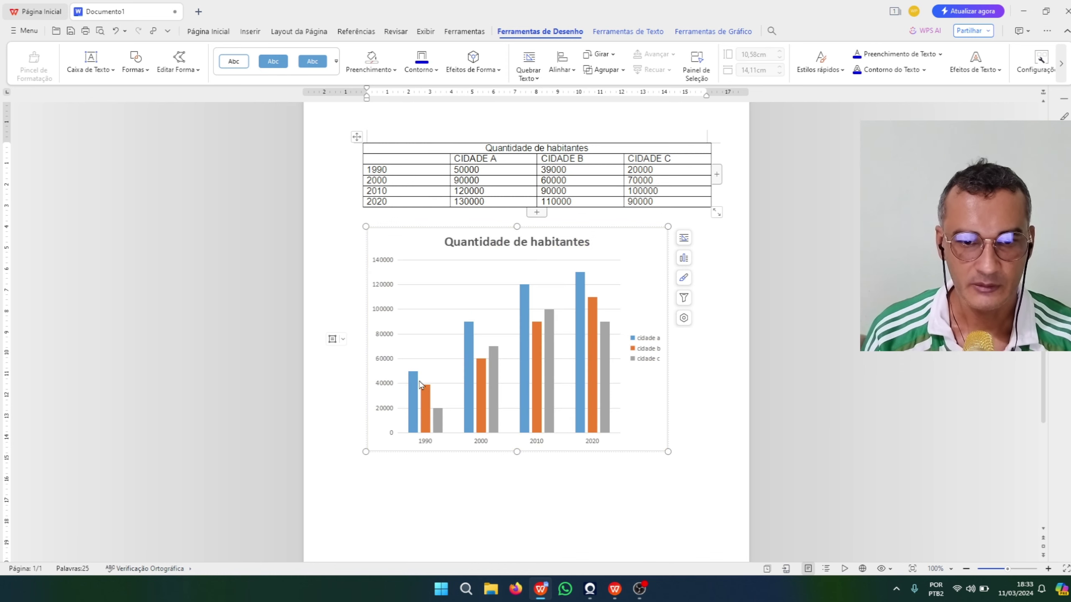
Recolor the chart's column series: cidade a red, cidade b yellow and cidade c black
{"action": "left_click", "coordinate": [423, 387]}
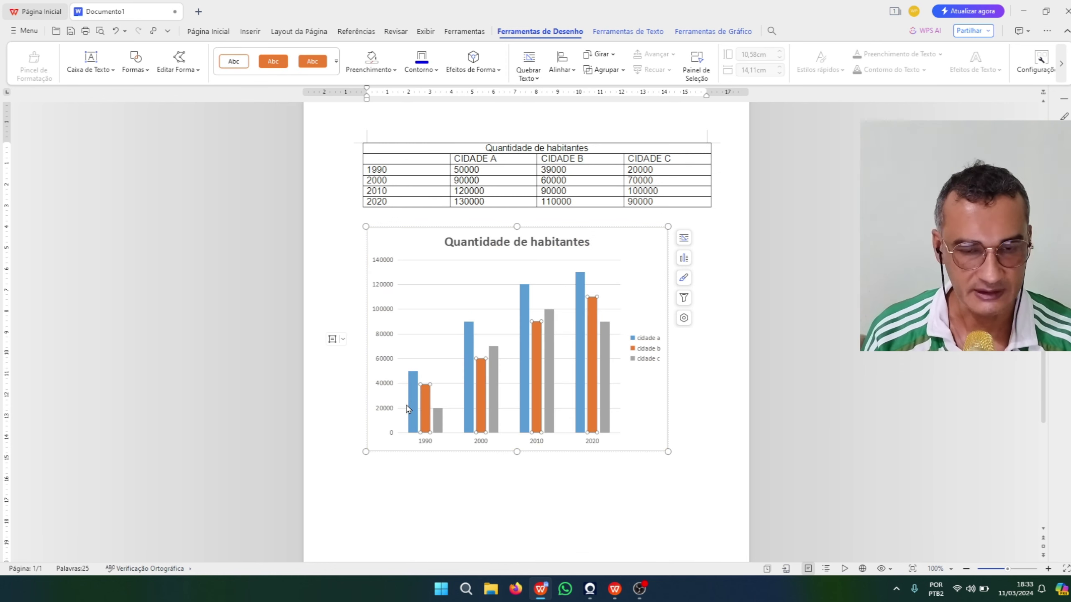
{"action": "left_click", "coordinate": [413, 405]}
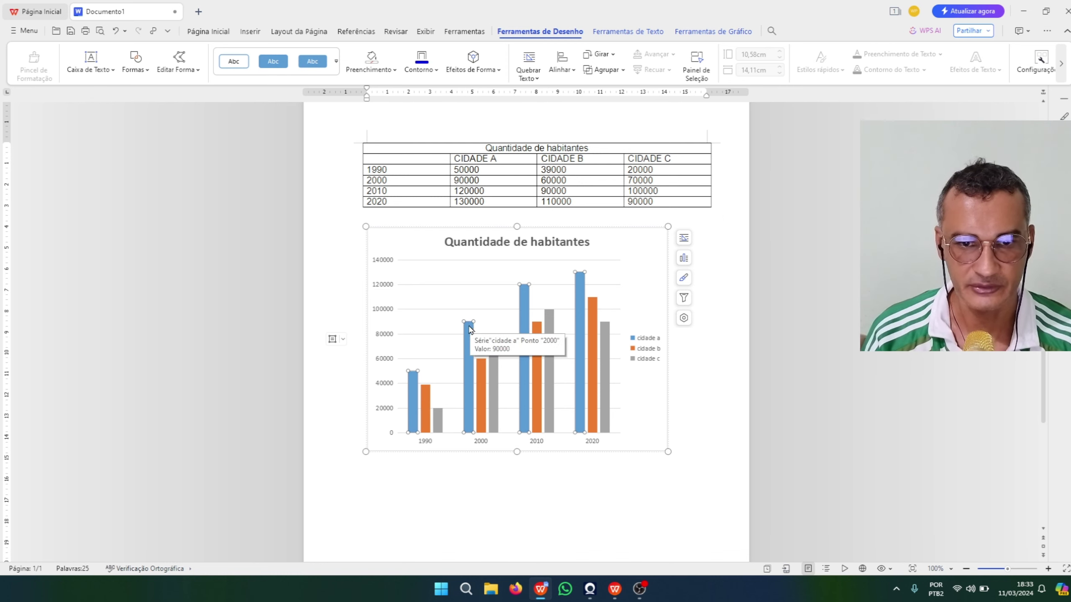
{"action": "left_click", "coordinate": [379, 69]}
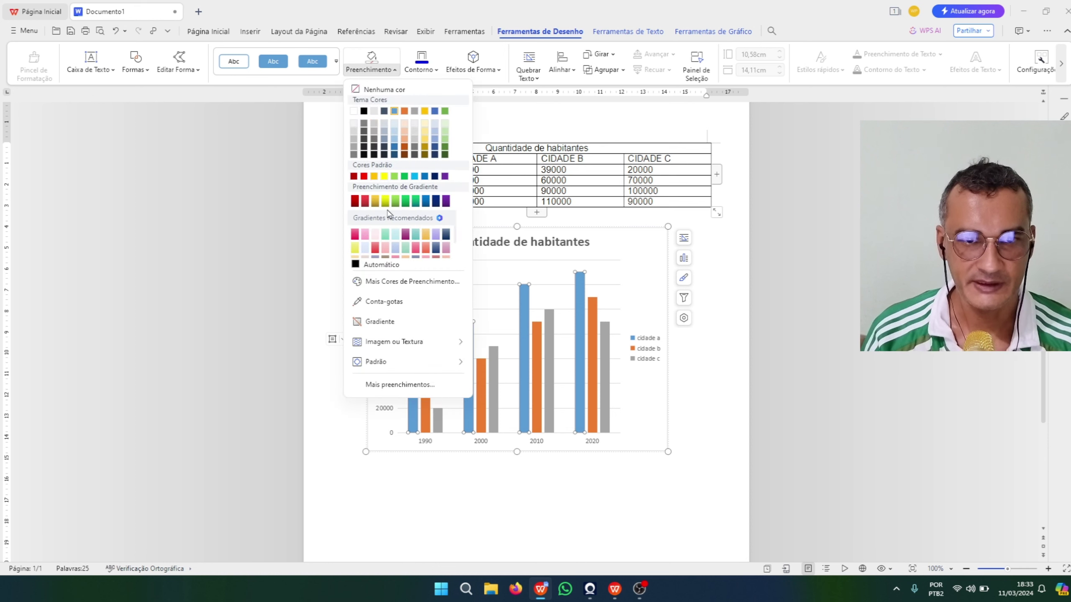
{"action": "left_click", "coordinate": [364, 176]}
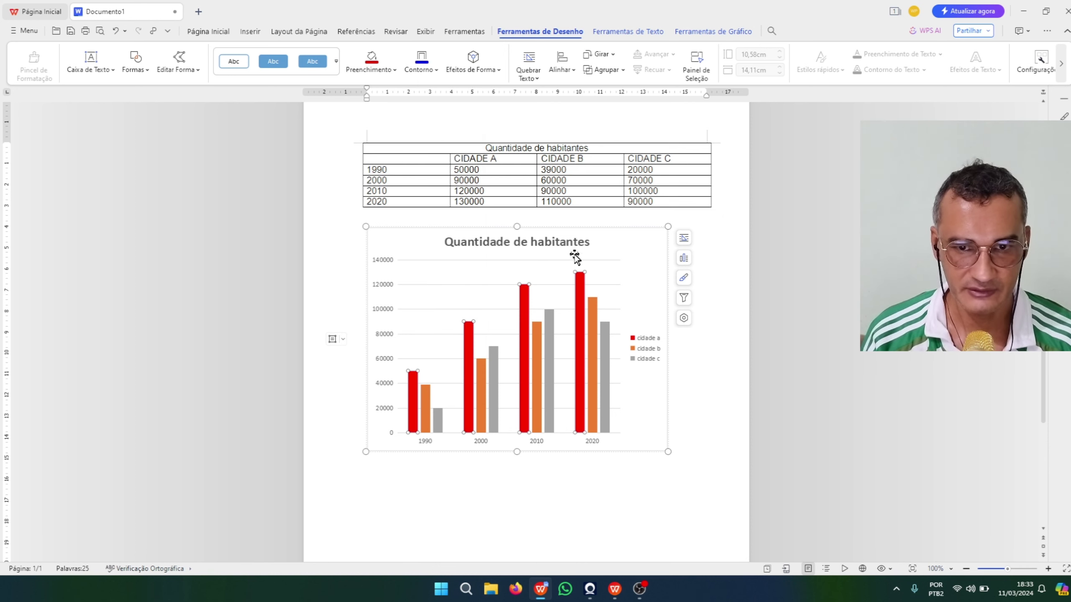
{"action": "left_click", "coordinate": [495, 388]}
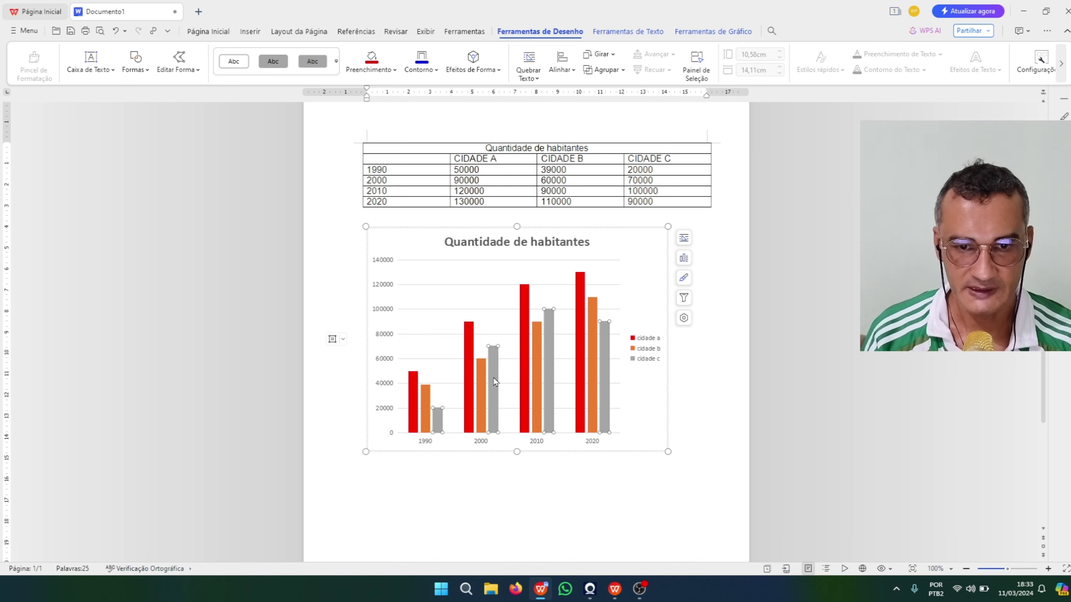
{"action": "left_click", "coordinate": [394, 70]}
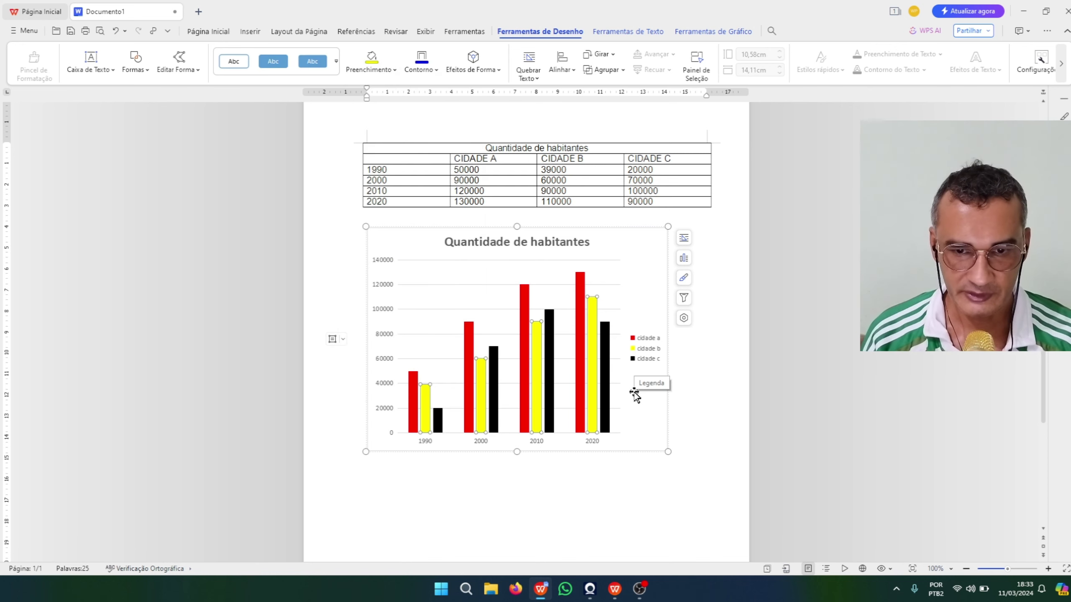
Fill the chart legend's background with a light blue theme color
{"action": "left_click", "coordinate": [651, 354]}
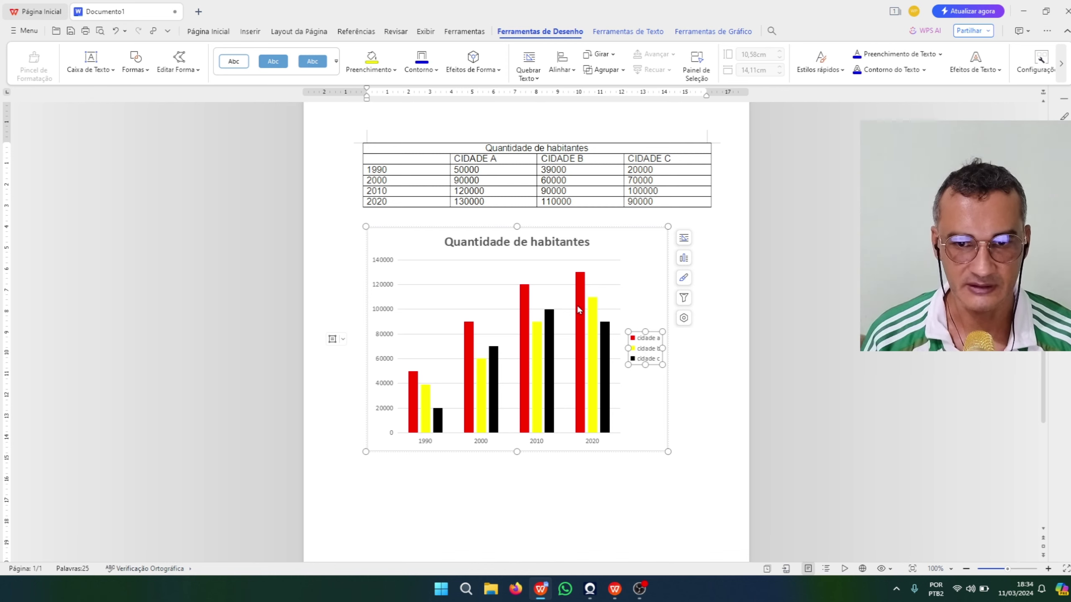
{"action": "left_click", "coordinate": [395, 71]}
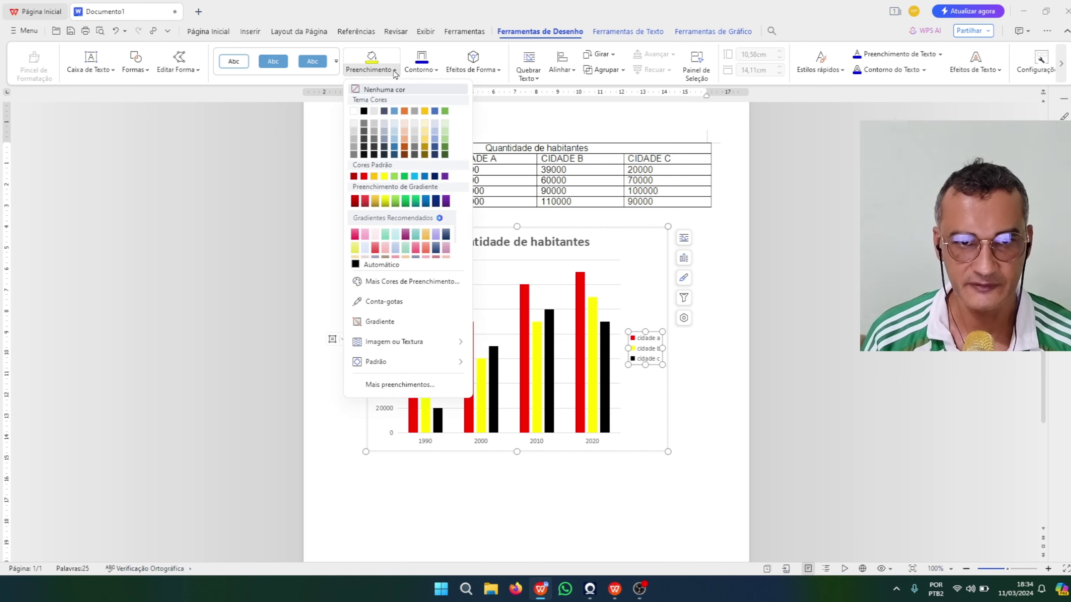
{"action": "left_click", "coordinate": [393, 139]}
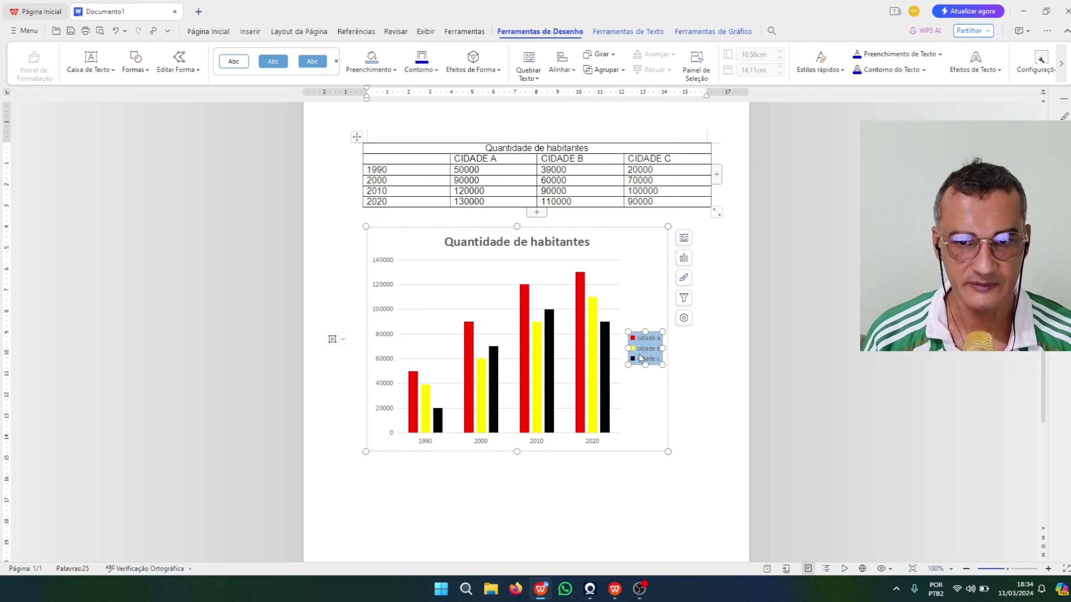
Set the legend text to the Algerian font at size 10
{"action": "left_click", "coordinate": [205, 34]}
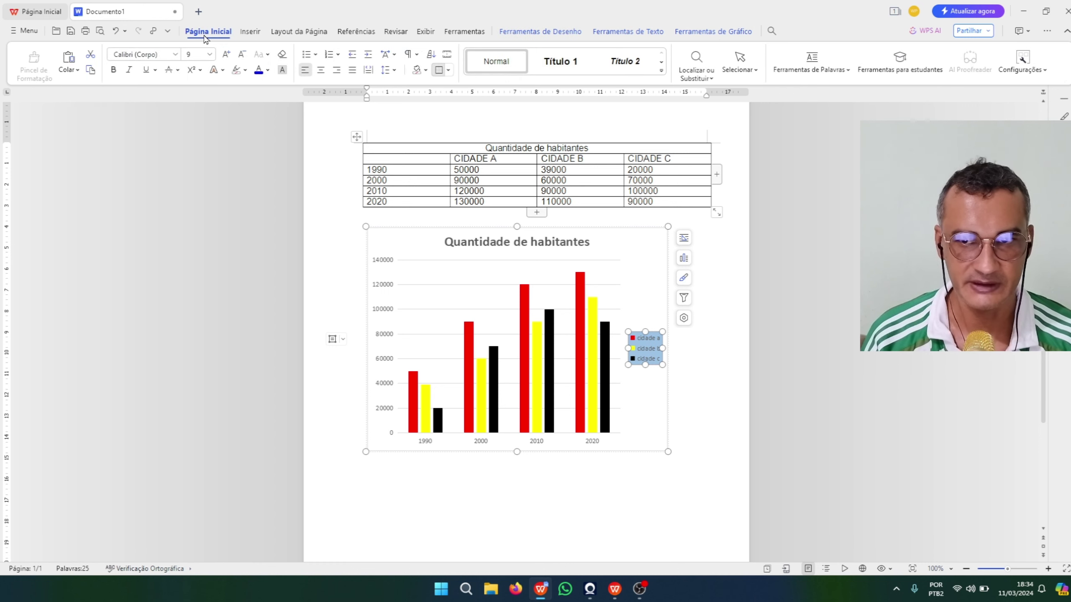
{"action": "left_click", "coordinate": [175, 54]}
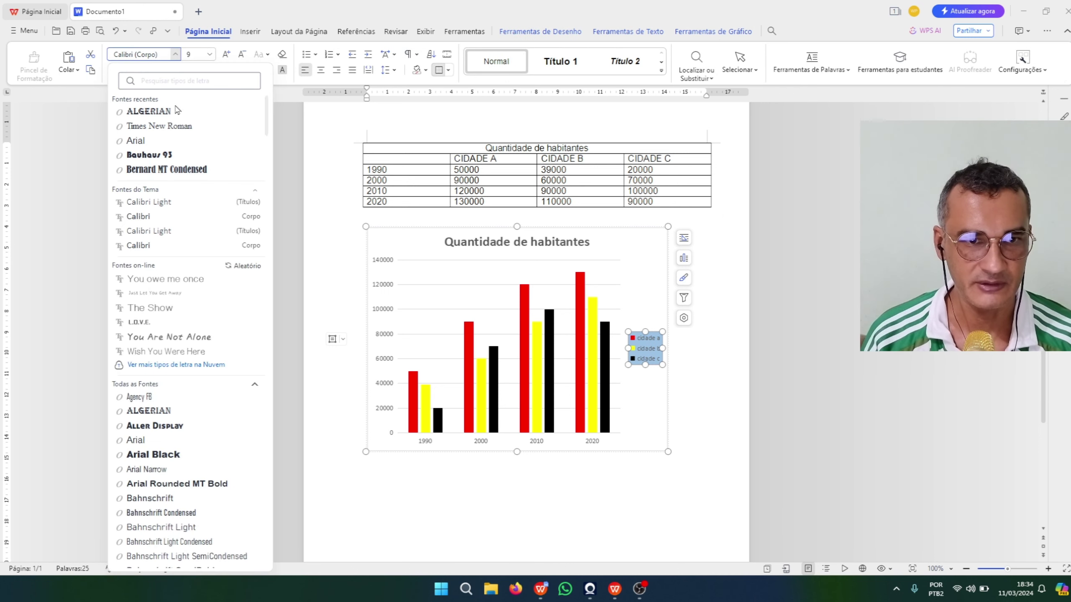
{"action": "left_click", "coordinate": [149, 111]}
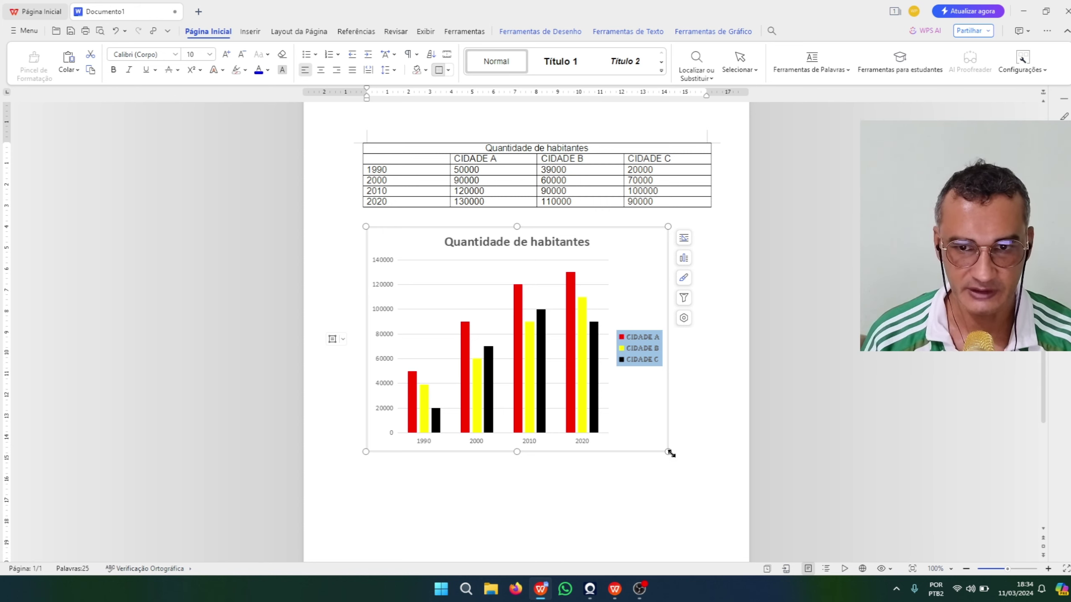
Widen the chart to match the width of the table above it and slightly reduce its height
{"action": "left_click_drag", "start_coordinate": [669, 451], "coordinate": [713, 463]}
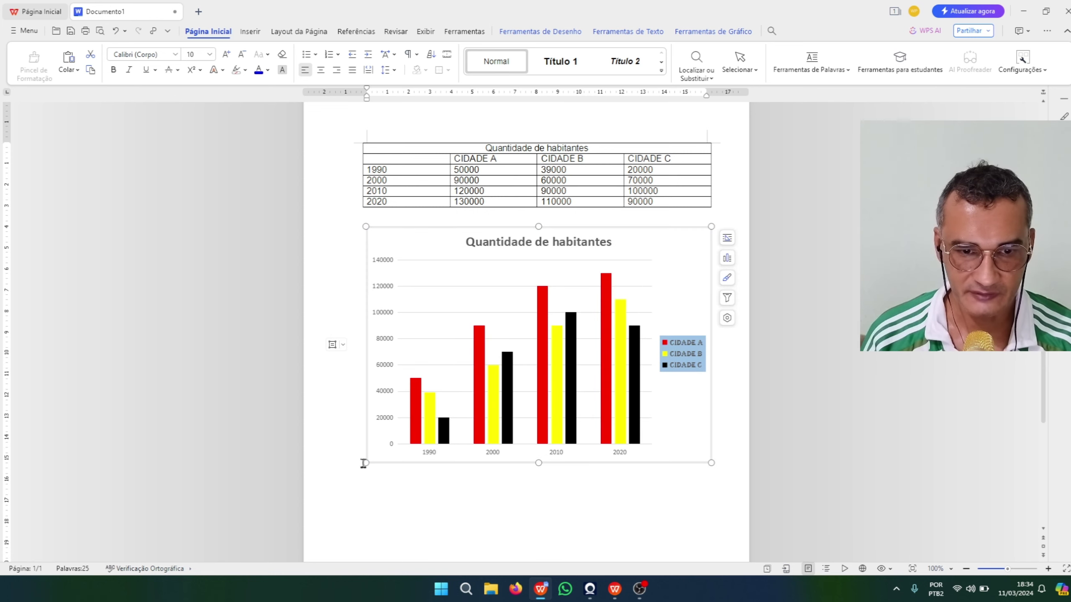
{"action": "left_click_drag", "start_coordinate": [364, 464], "coordinate": [337, 460]}
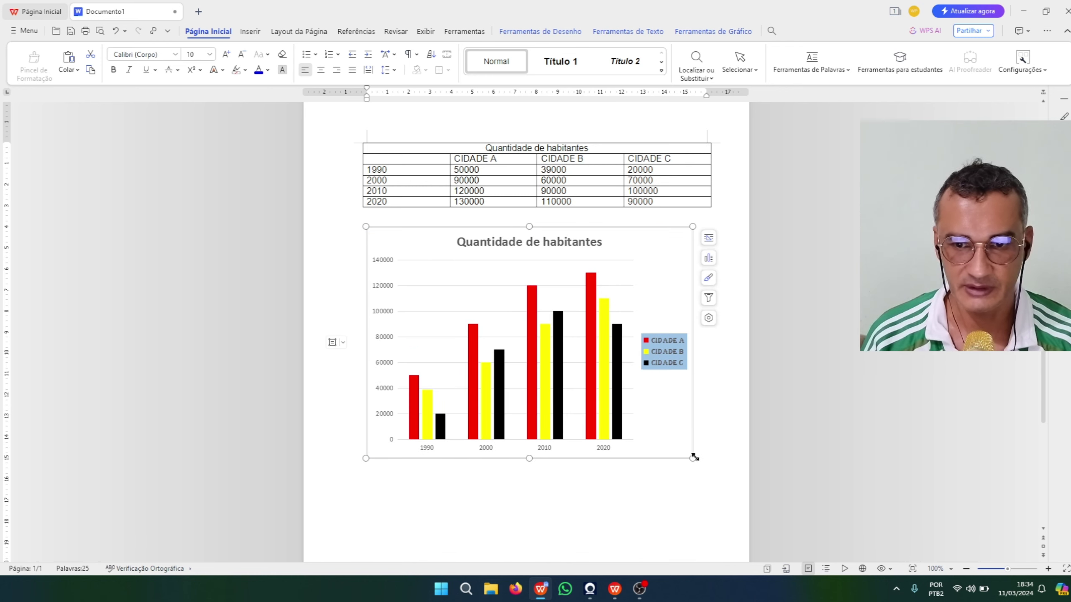
{"action": "left_click_drag", "start_coordinate": [693, 457], "coordinate": [712, 464]}
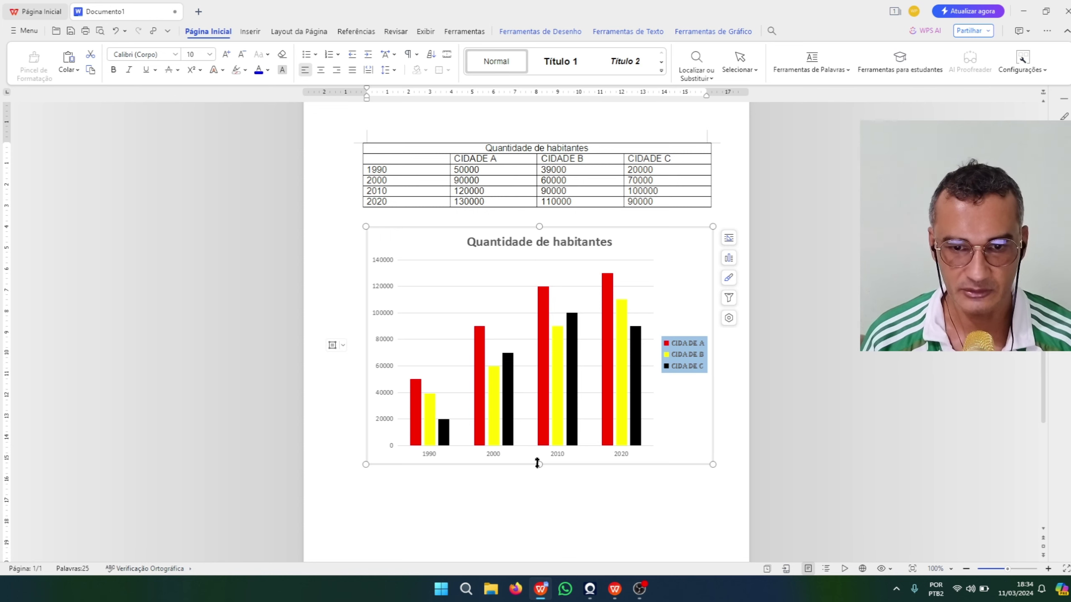
{"action": "left_click_drag", "start_coordinate": [537, 463], "coordinate": [547, 444]}
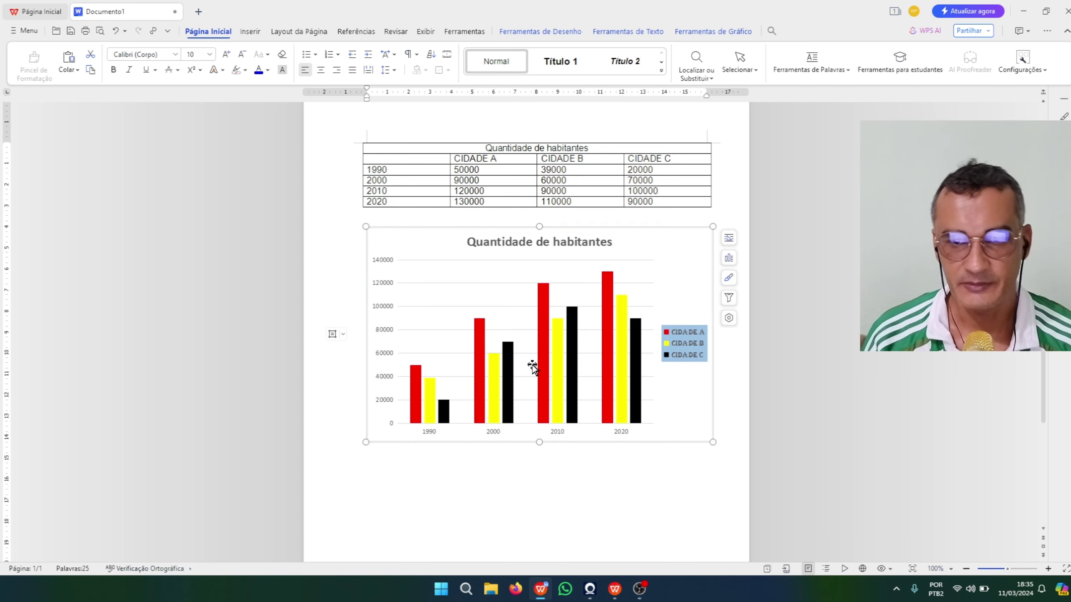
Add data labels to the chart's columns, trying Centro and settling on the Extremidade externa position
{"action": "left_click", "coordinate": [484, 180]}
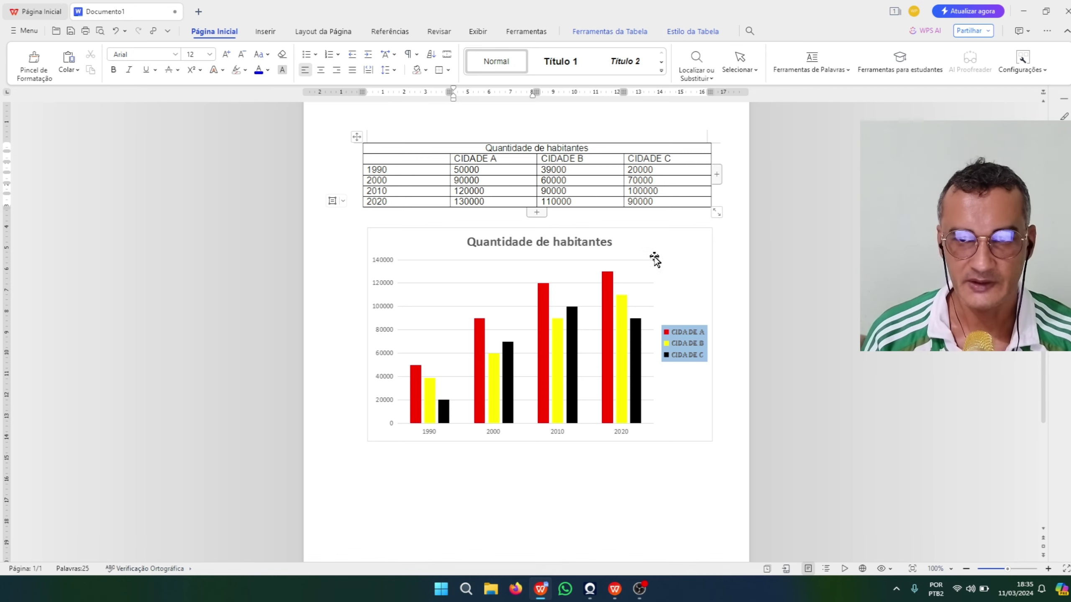
{"action": "left_click", "coordinate": [680, 275]}
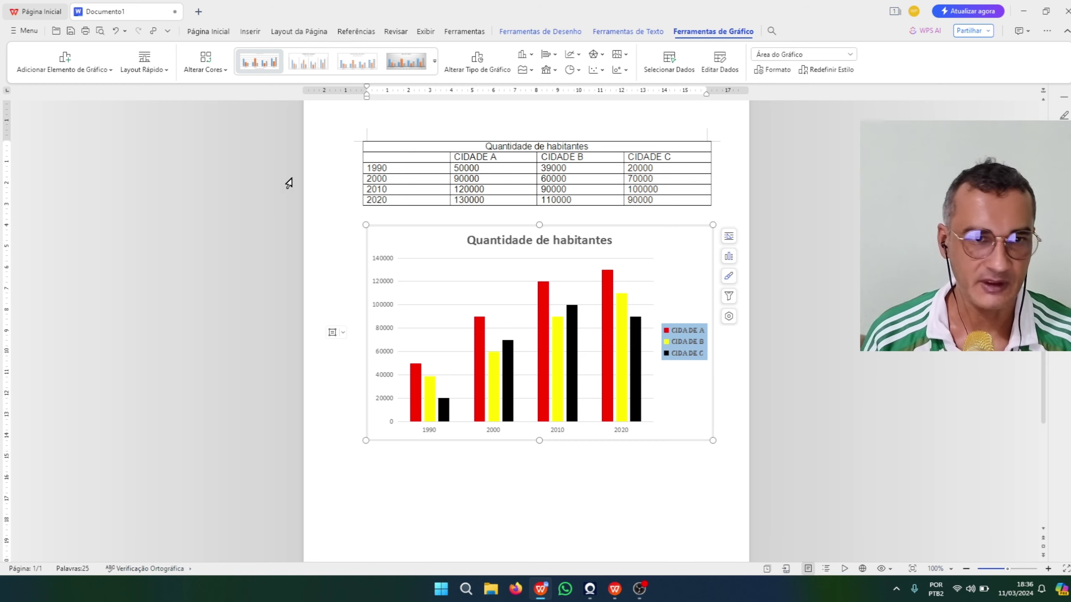
{"action": "left_click", "coordinate": [111, 73]}
{"action": "mouse_move", "coordinate": [118, 162]}
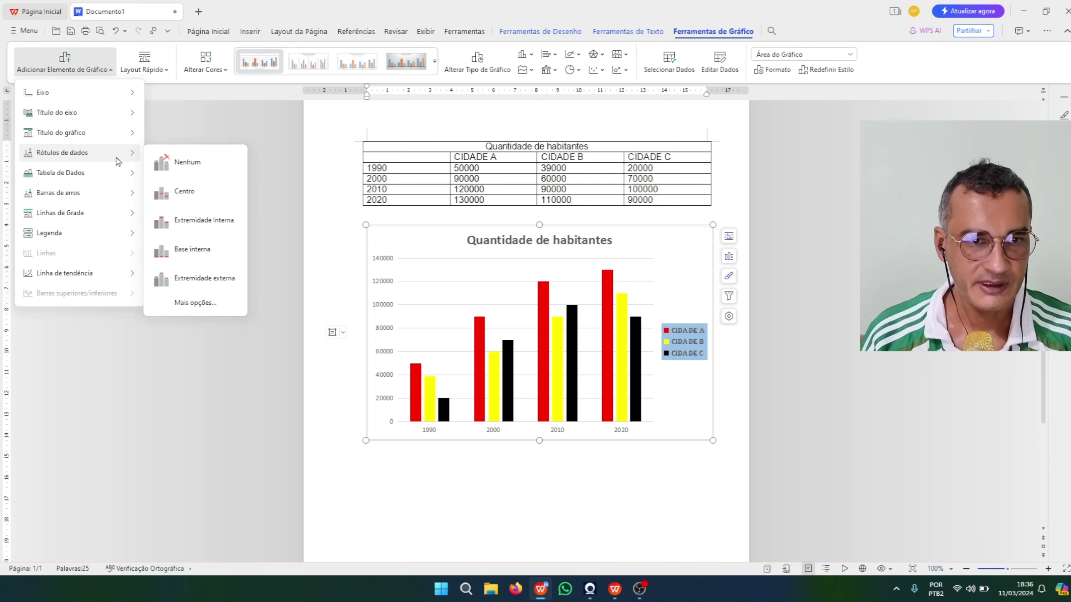
{"action": "left_click", "coordinate": [186, 192]}
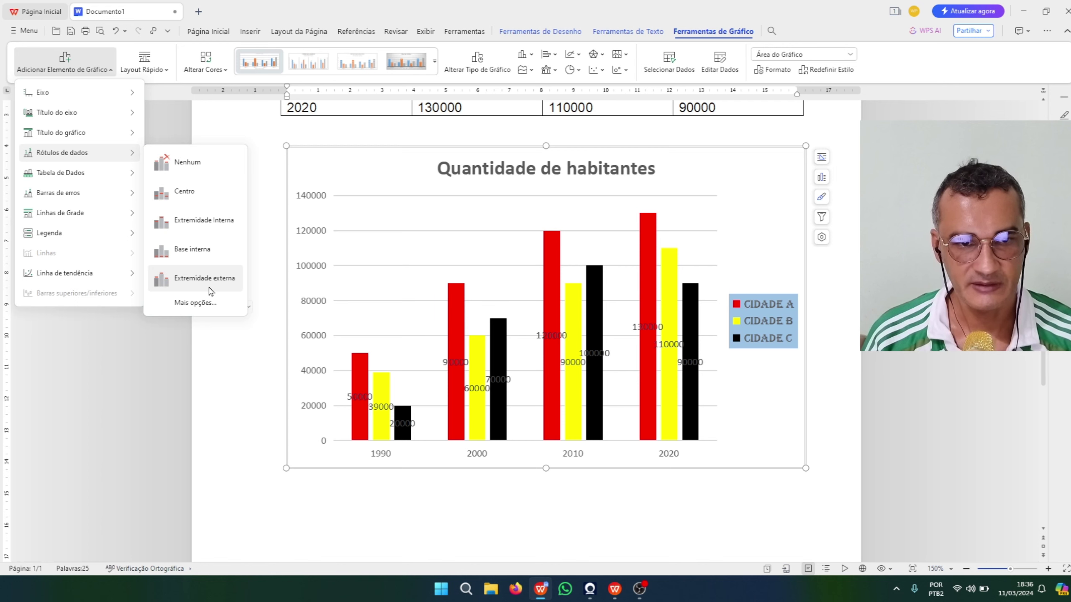
{"action": "left_click", "coordinate": [209, 288]}
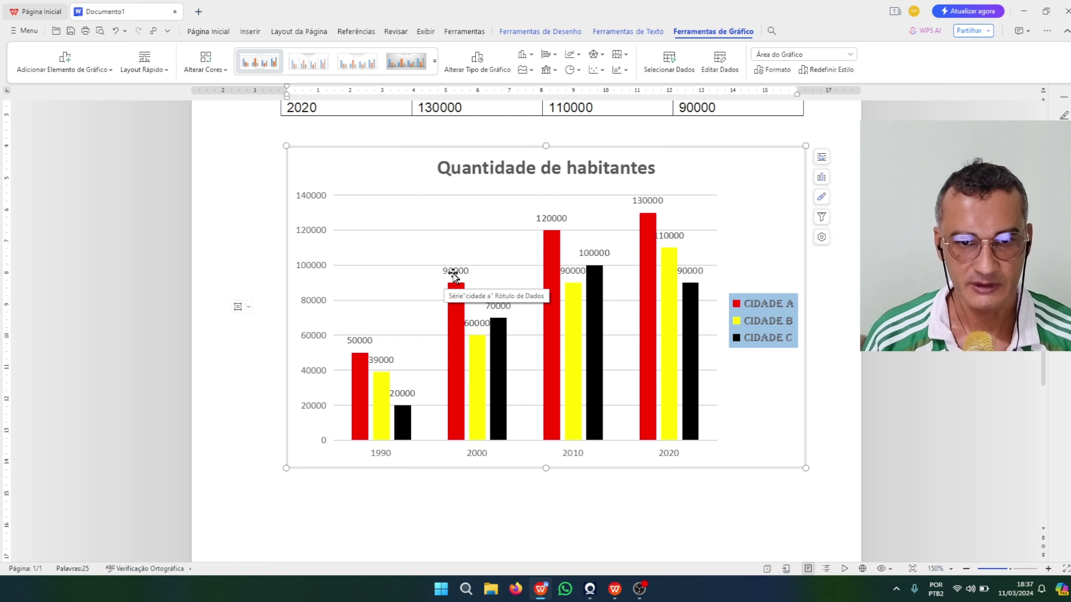
{"action": "scroll", "coordinate": [545, 210], "scroll_direction": "up", "scroll_amount": 2}
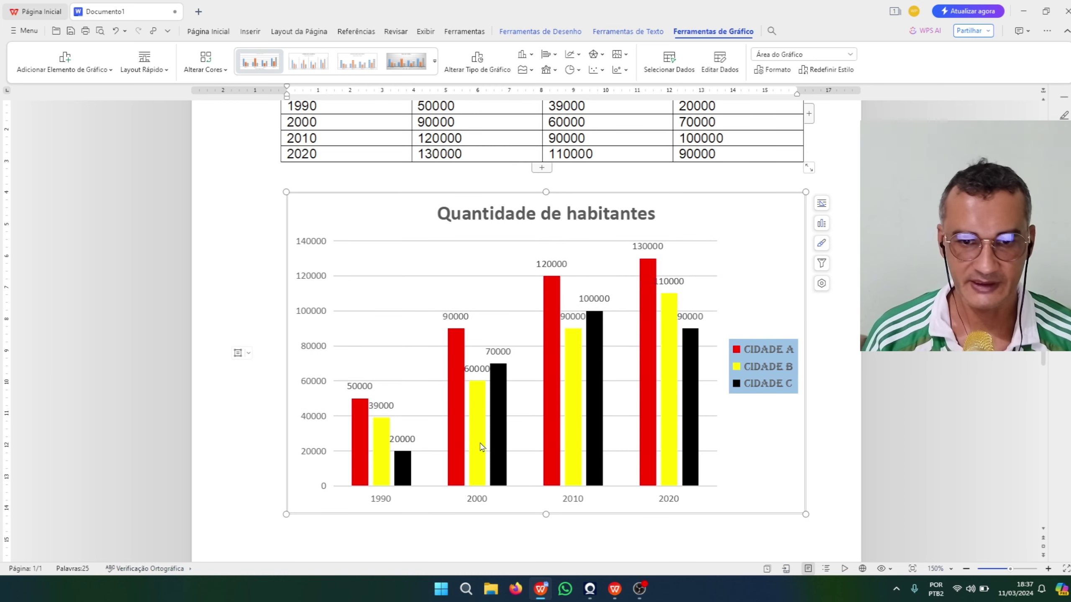
{"action": "mouse_move", "coordinate": [456, 409]}
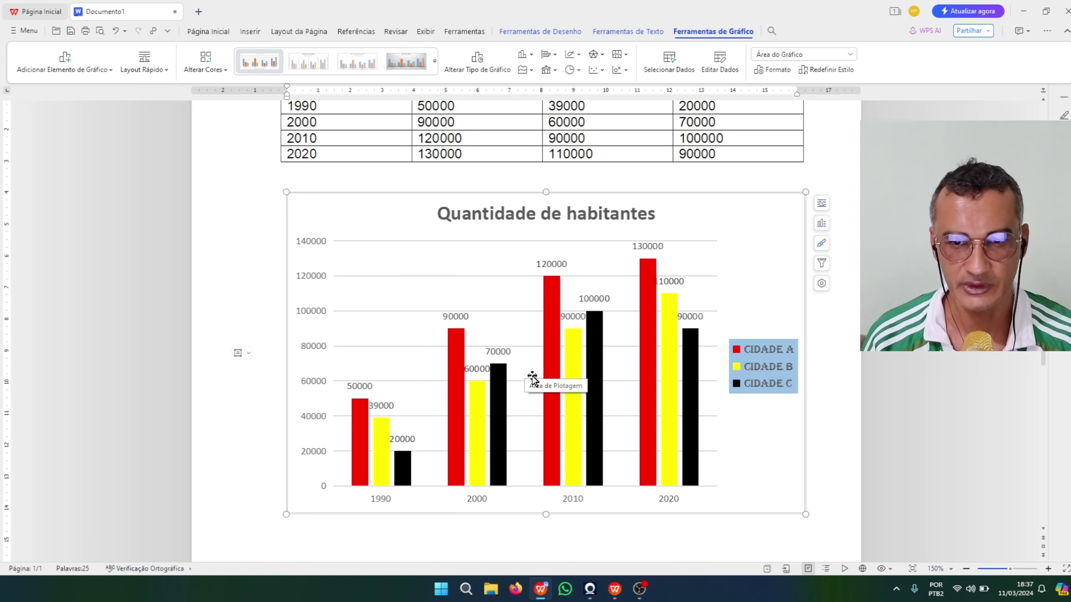
{"action": "scroll", "coordinate": [532, 378], "scroll_direction": "down", "scroll_amount": 2}
{"action": "mouse_move", "coordinate": [623, 401]}
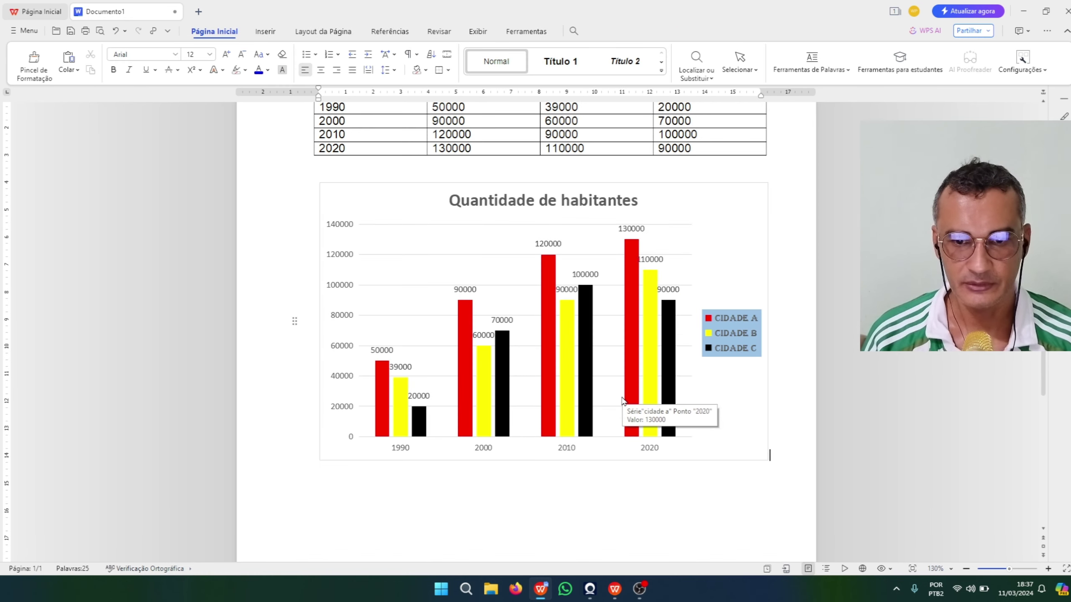